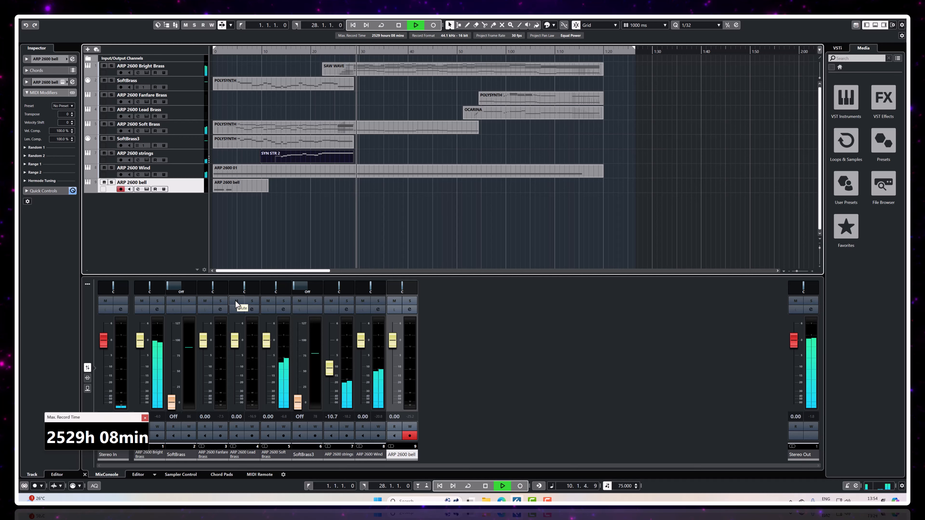
# Step: View the Funeral-For-A-Friend-&-Love-Lies-Bleeding MIDI page in the browser, return to the Cubase project and stop playback
pyautogui.moveTo(503, 499)
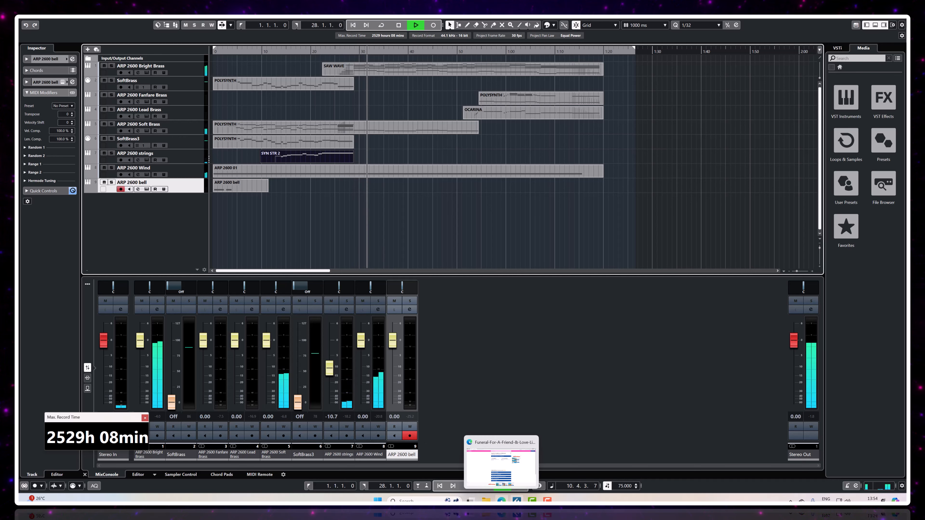
pyautogui.click(503, 499)
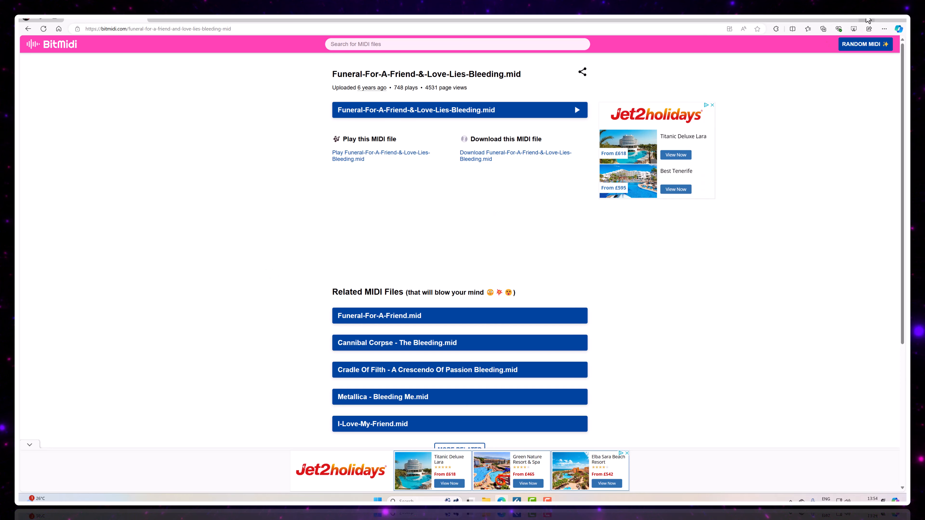
pyautogui.click(868, 20)
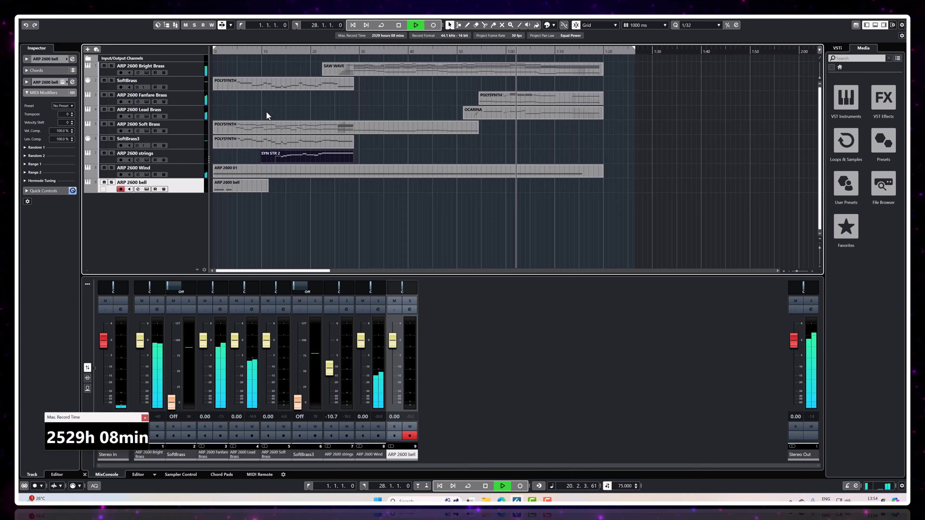
pyautogui.click(399, 26)
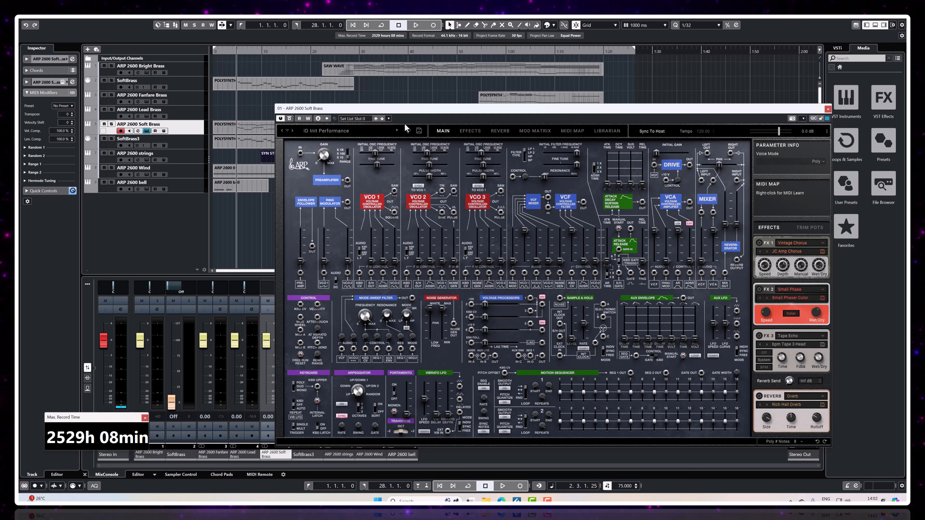
# Step: On ARP 2600 Soft Brass, patch the VCO 1 and VCO 2 saw outputs into the VCF audio inputs, auditioning the sound before and after
pyautogui.click(415, 26)
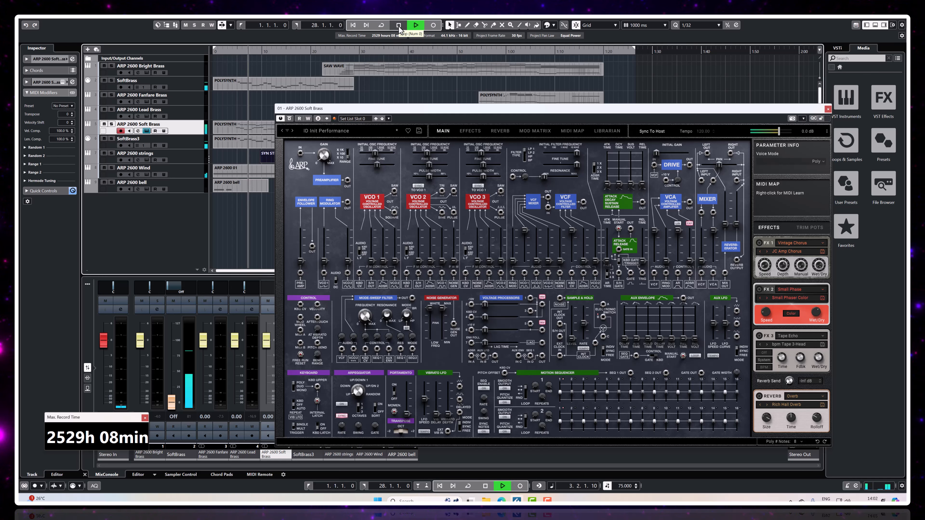
pyautogui.click(399, 27)
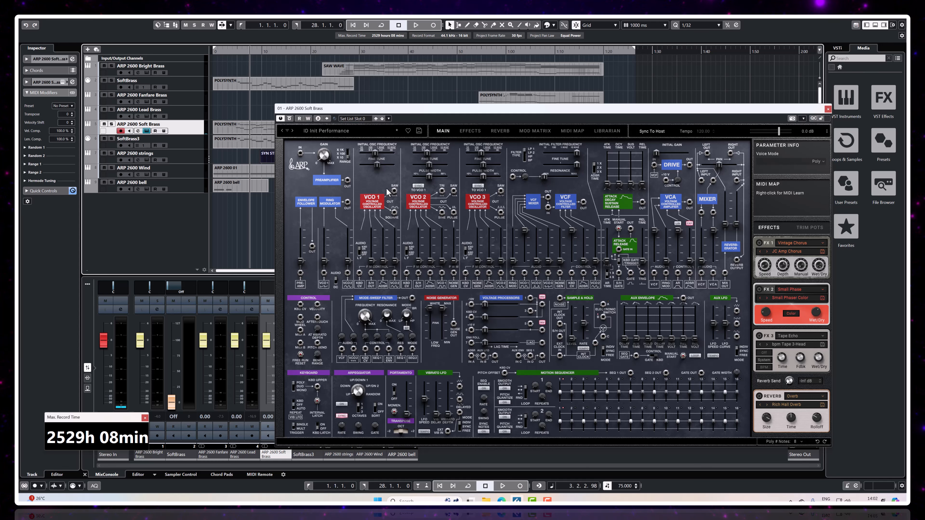
pyautogui.moveTo(394, 191); pyautogui.dragTo(523, 275)
pyautogui.moveTo(454, 191); pyautogui.dragTo(536, 230)
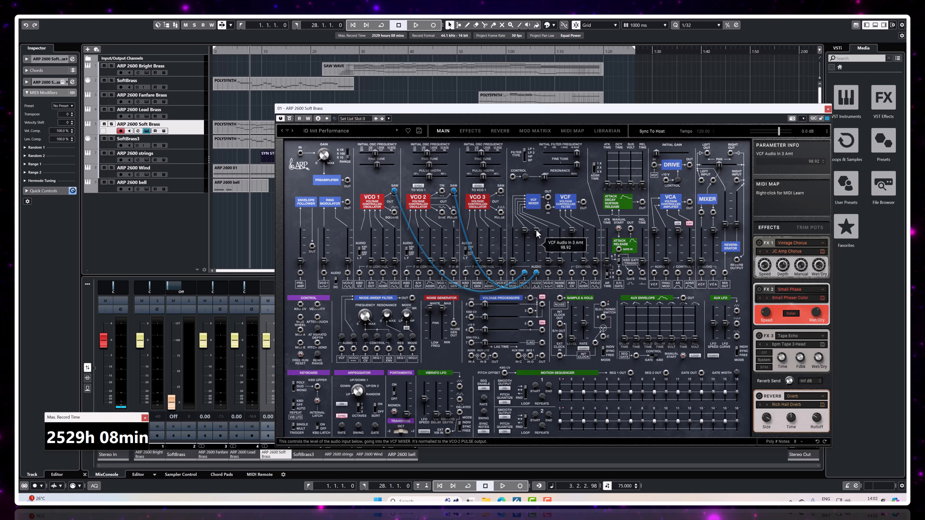
pyautogui.press('space')
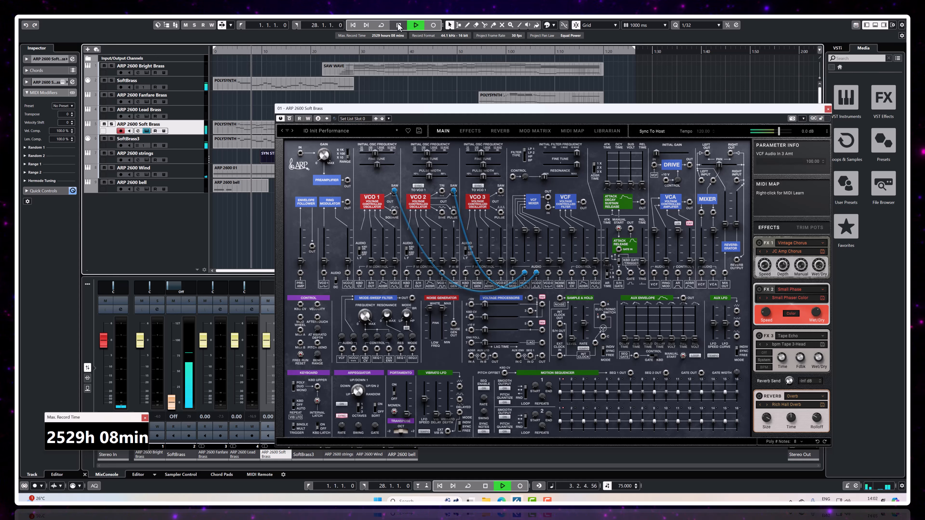
pyautogui.click(399, 25)
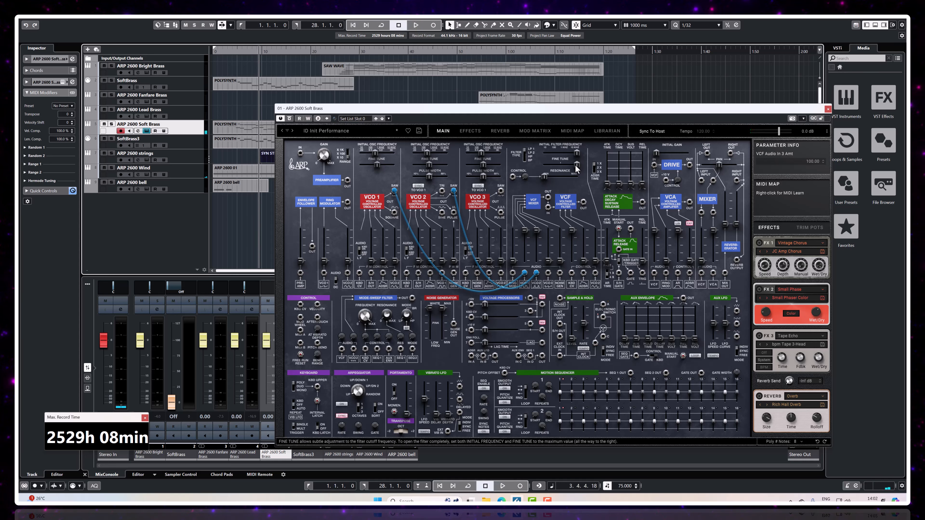
# Step: Lower the Soft Brass VCF initial frequency to about 23, shape the ADSR filter modulation with a longer release, and audition the result
pyautogui.moveTo(576, 153); pyautogui.dragTo(554, 154)
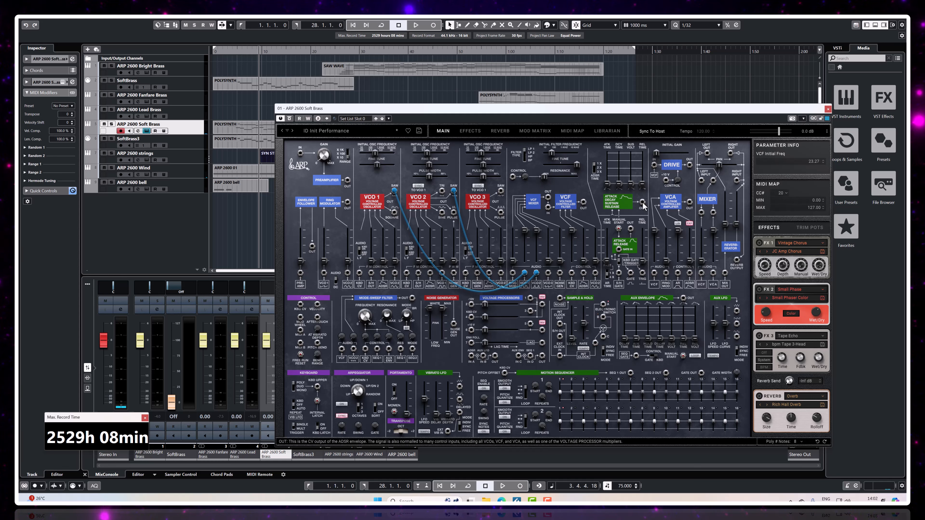
pyautogui.moveTo(643, 201); pyautogui.dragTo(638, 235)
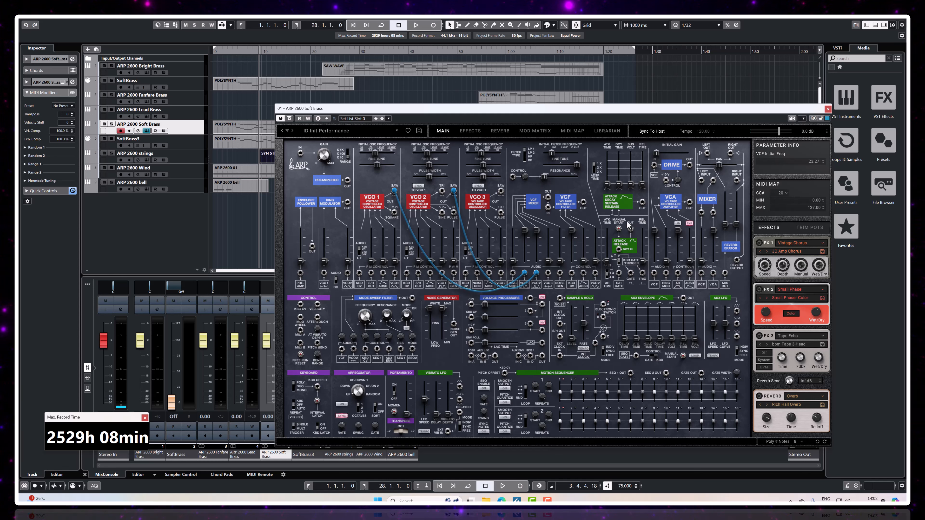
pyautogui.moveTo(584, 260); pyautogui.dragTo(584, 252)
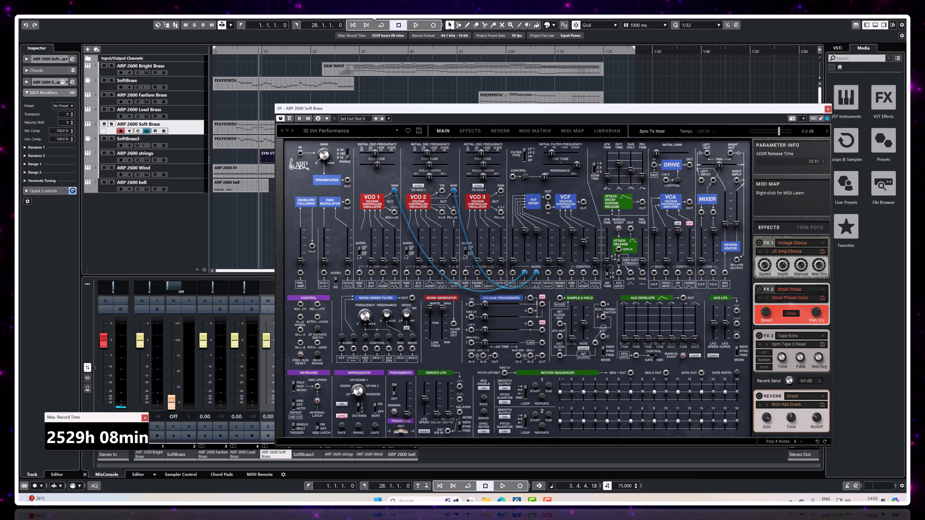
pyautogui.press('space')
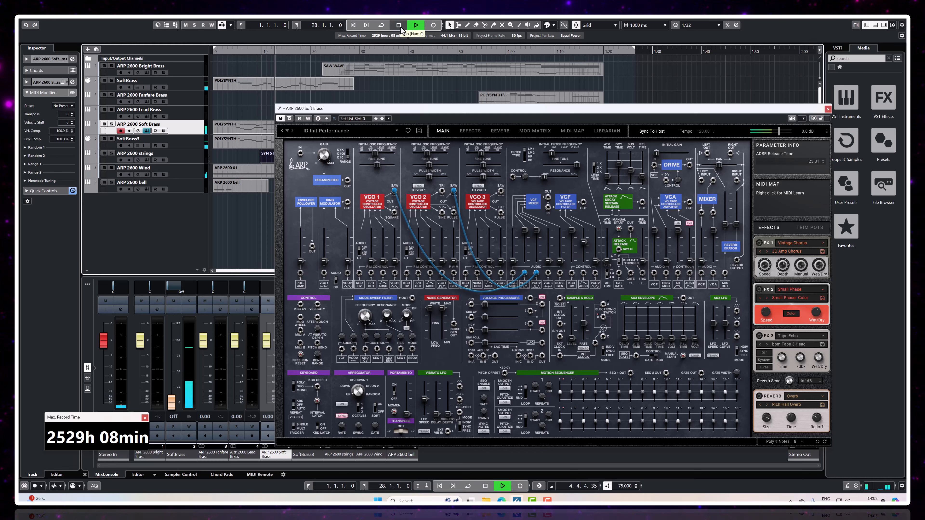
pyautogui.click(401, 27)
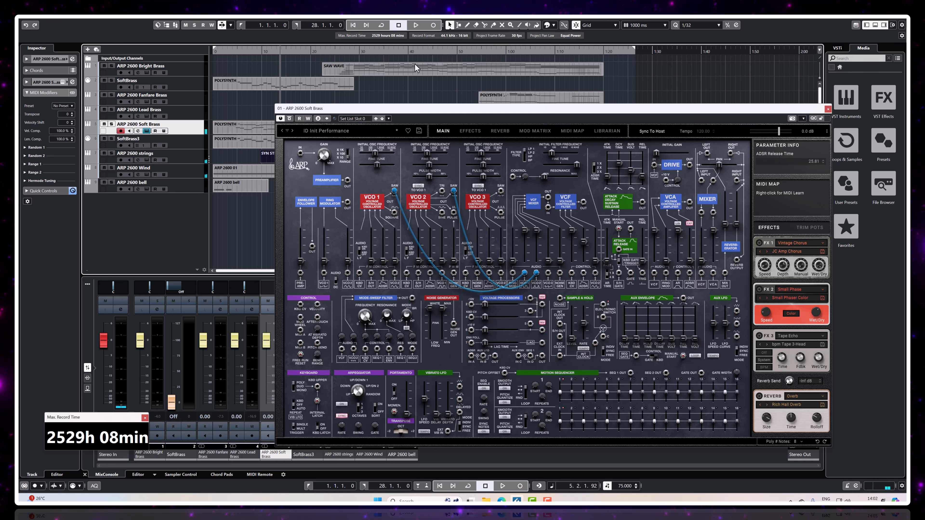
# Step: Play the Soft Brass part from the project start, stop it, and slightly reduce the VCF Cutoff In 2 amount
pyautogui.click(355, 27)
pyautogui.press('space')
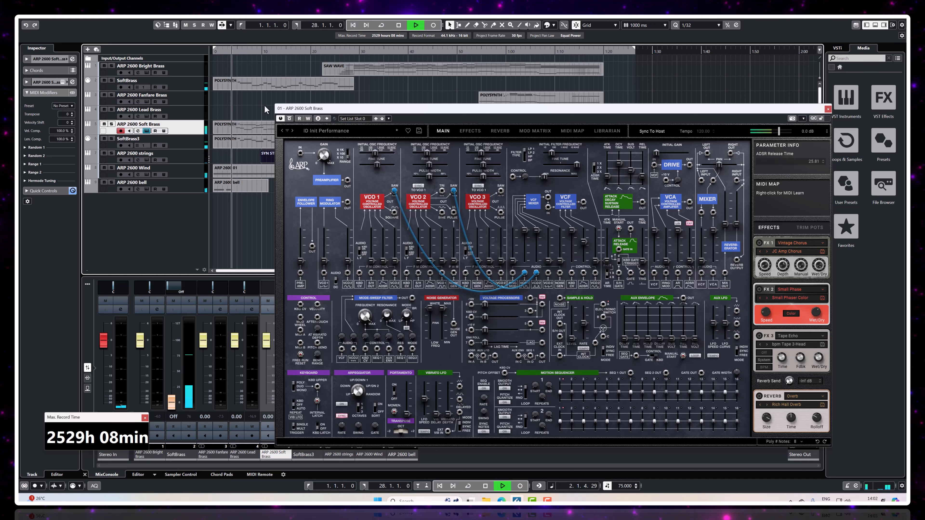
pyautogui.click(390, 26)
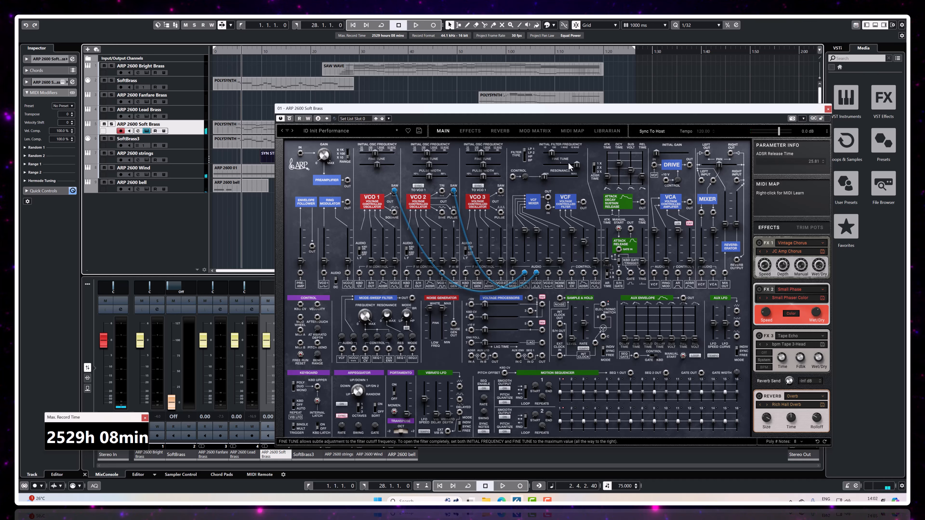
pyautogui.moveTo(584, 238); pyautogui.dragTo(584, 242)
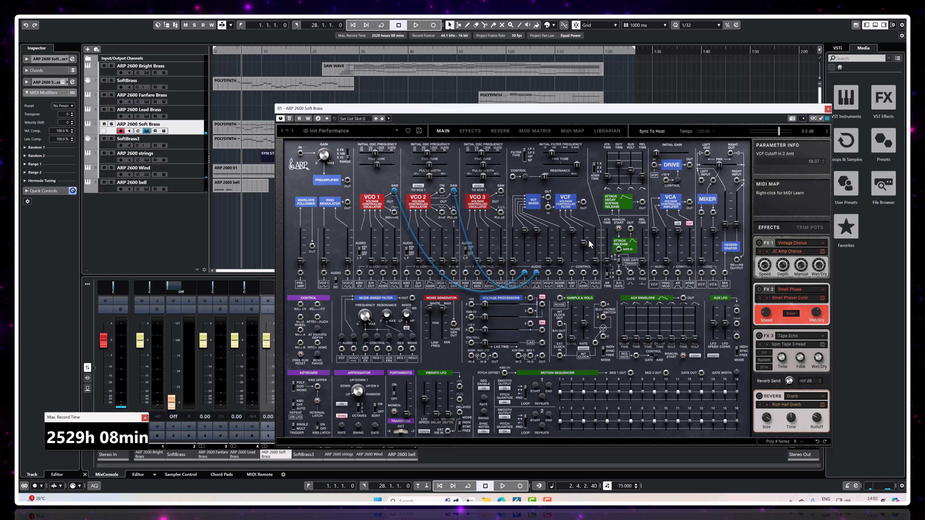
# Step: Change the Soft Brass FX 1 effect to Modern Compressor
pyautogui.click(787, 247)
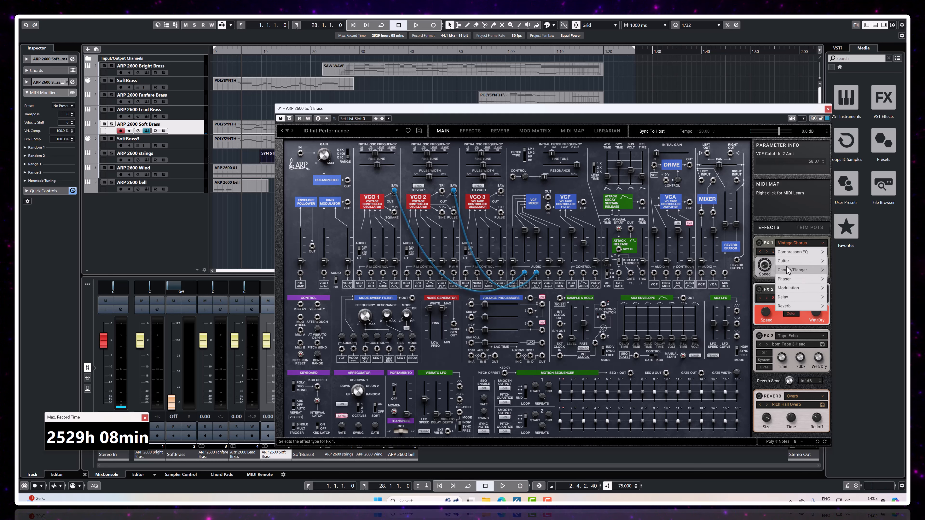
pyautogui.moveTo(785, 255)
pyautogui.click(753, 261)
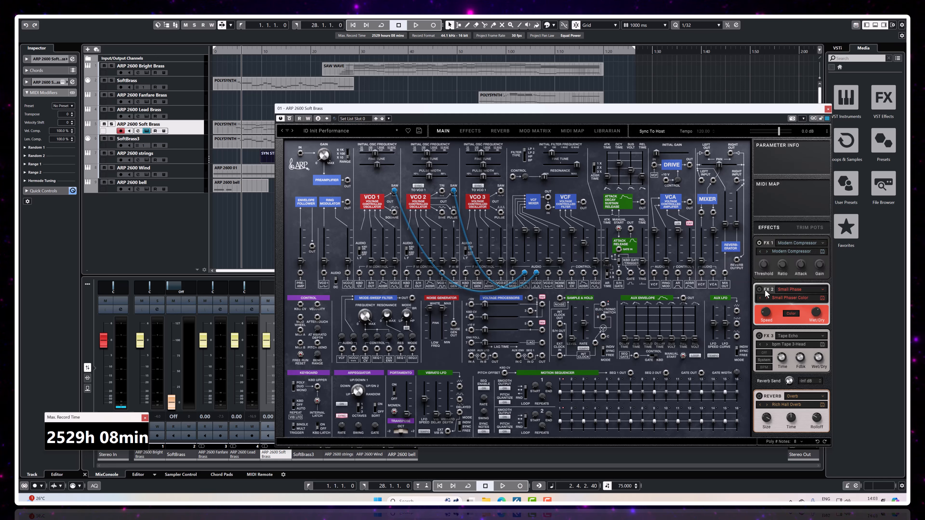
pyautogui.click(797, 290)
pyautogui.moveTo(785, 317)
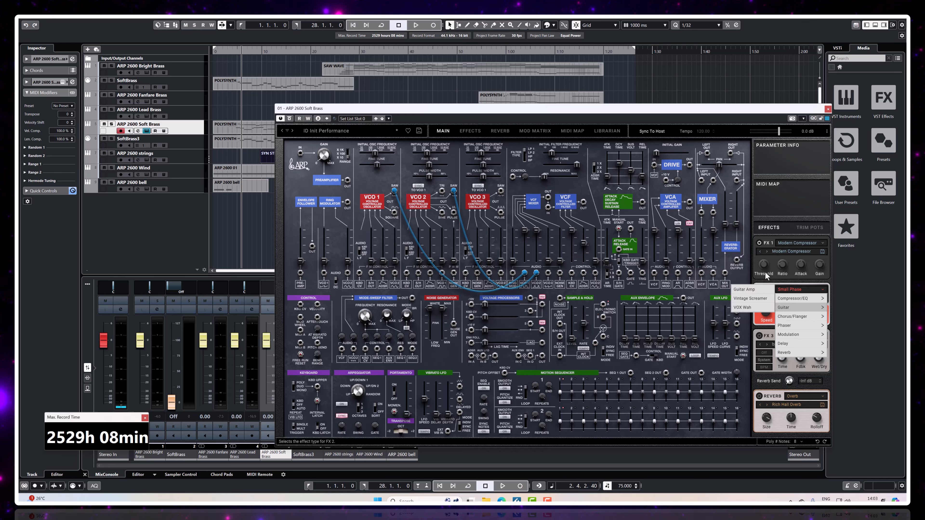
pyautogui.click(766, 279)
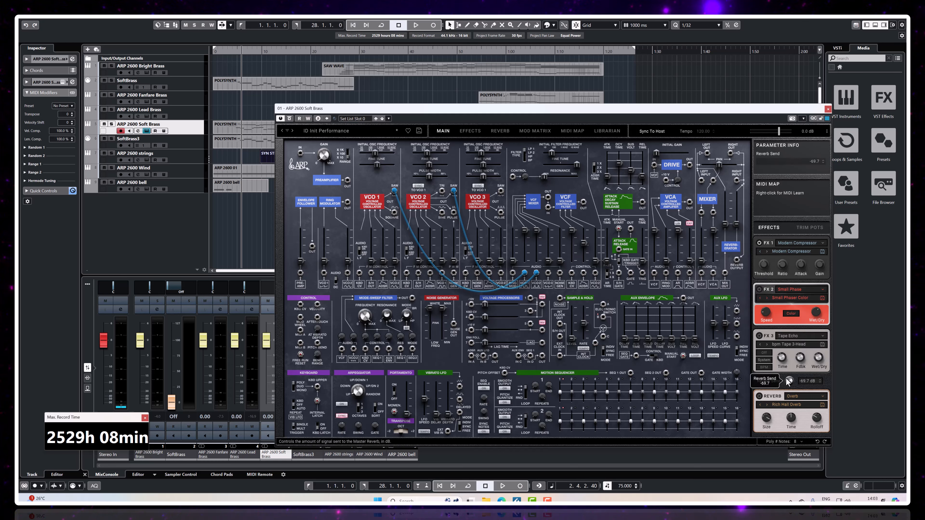
# Step: Raise the Soft Brass reverb send to about -35 dB while auditioning the part, and stop playback
pyautogui.moveTo(788, 379); pyautogui.dragTo(787, 375)
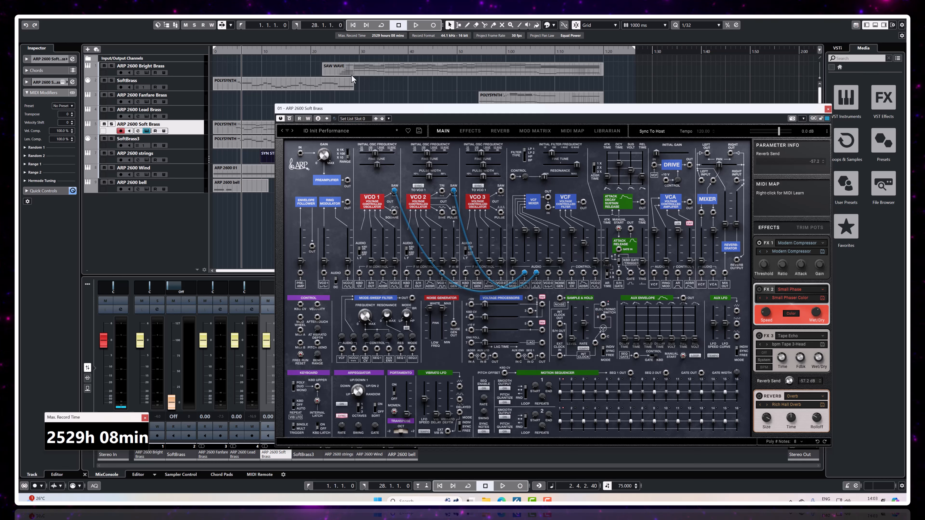
pyautogui.click(415, 26)
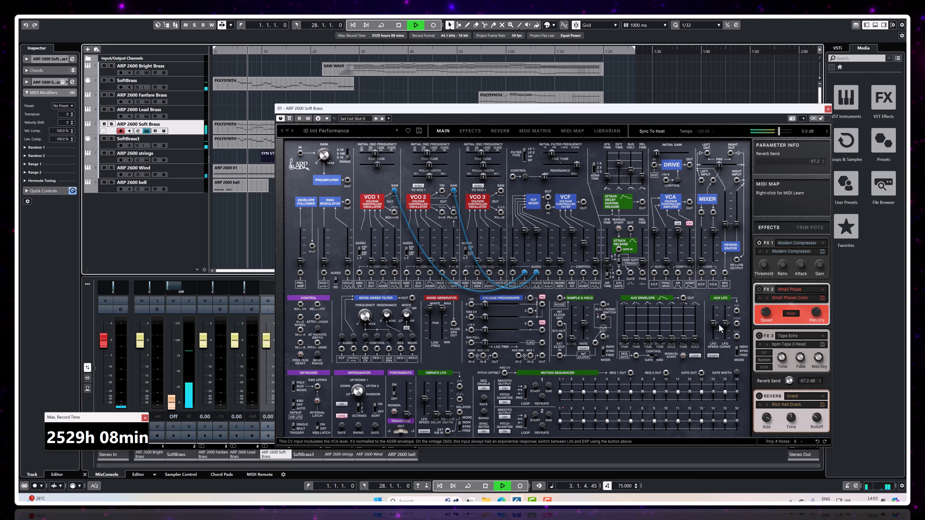
pyautogui.moveTo(788, 386); pyautogui.dragTo(788, 381)
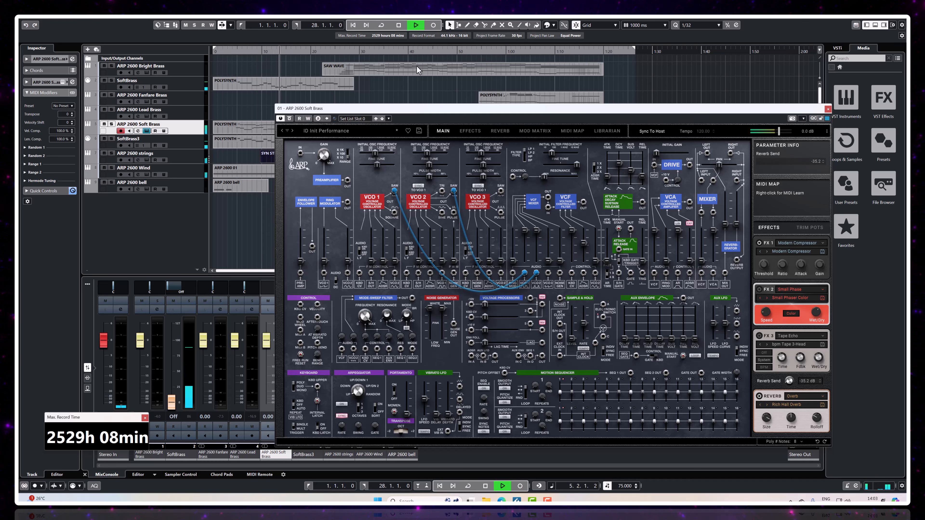
pyautogui.click(398, 25)
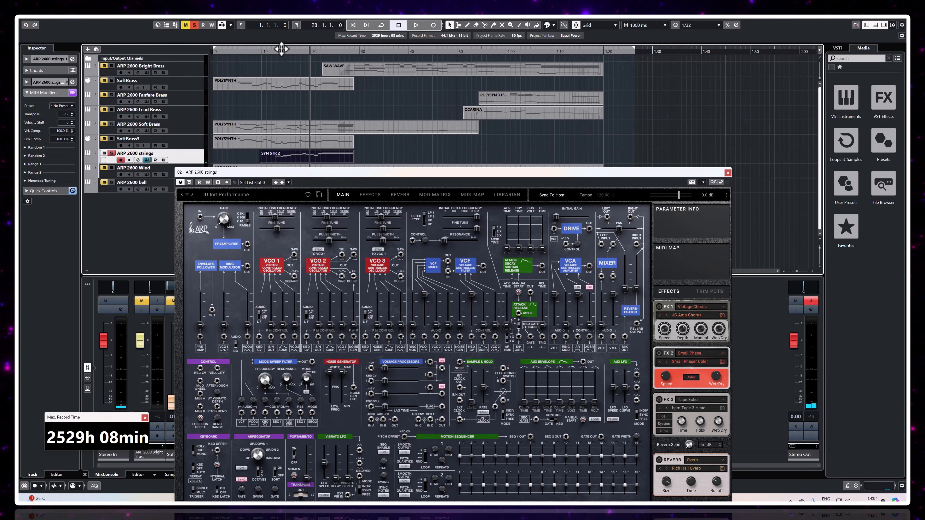
# Step: On ARP 2600 strings, patch the VCO 1 and VCO 2 saw outputs into the VCF audio inputs and raise their mixer levels
pyautogui.click(381, 26)
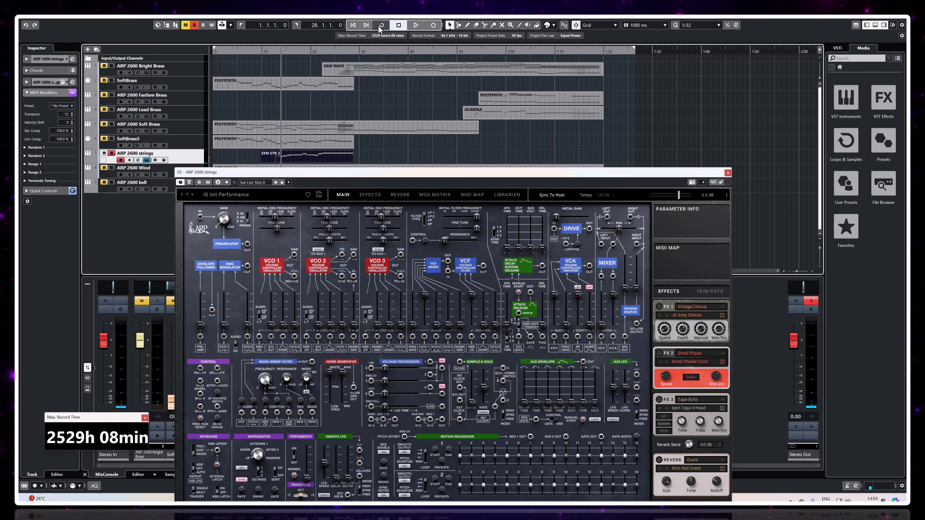
pyautogui.moveTo(306, 172); pyautogui.dragTo(360, 49)
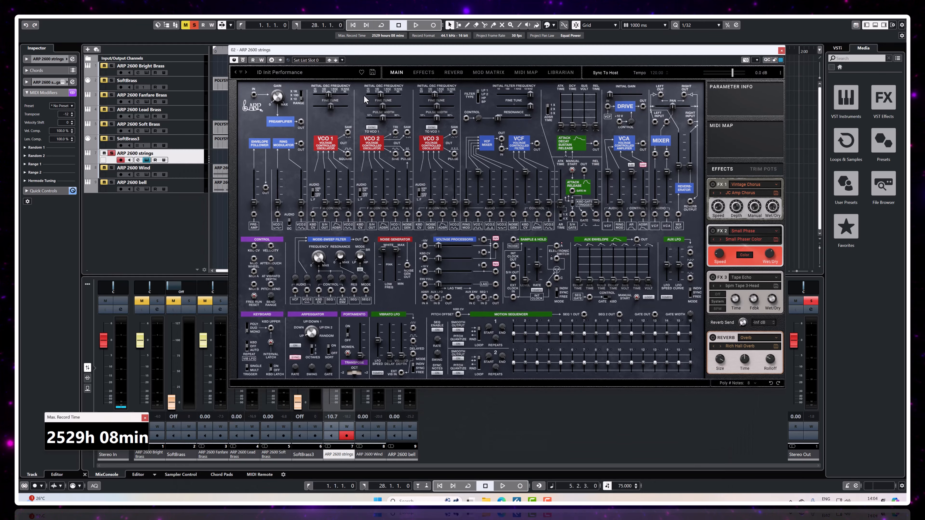
pyautogui.click(249, 330)
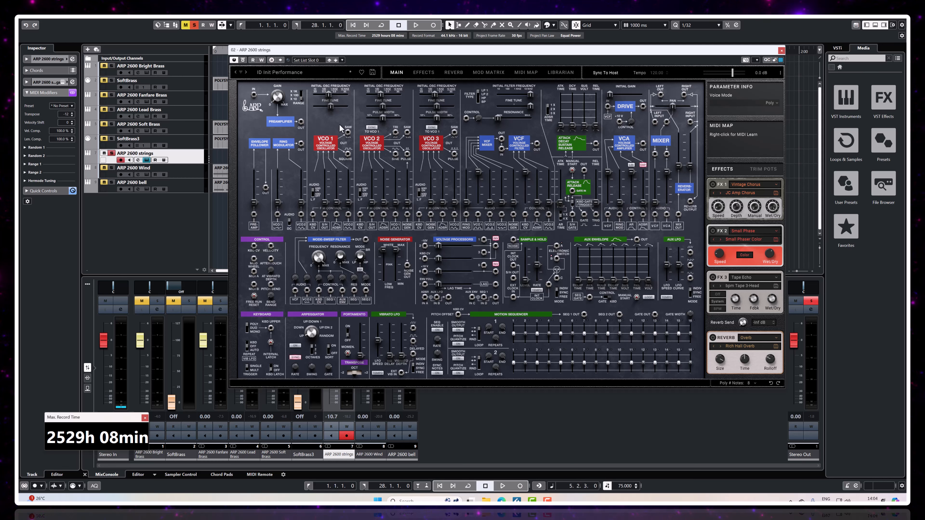
pyautogui.moveTo(348, 132); pyautogui.dragTo(478, 215)
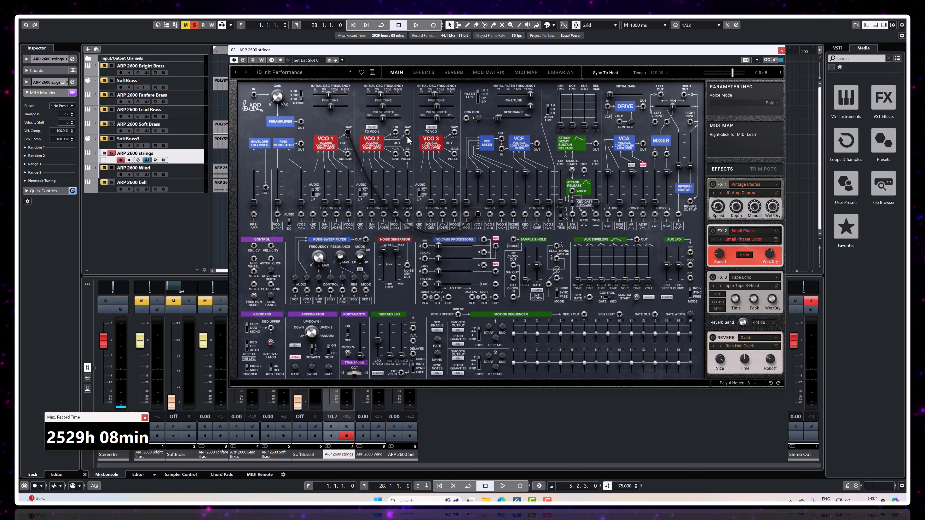
pyautogui.moveTo(408, 132); pyautogui.dragTo(490, 215)
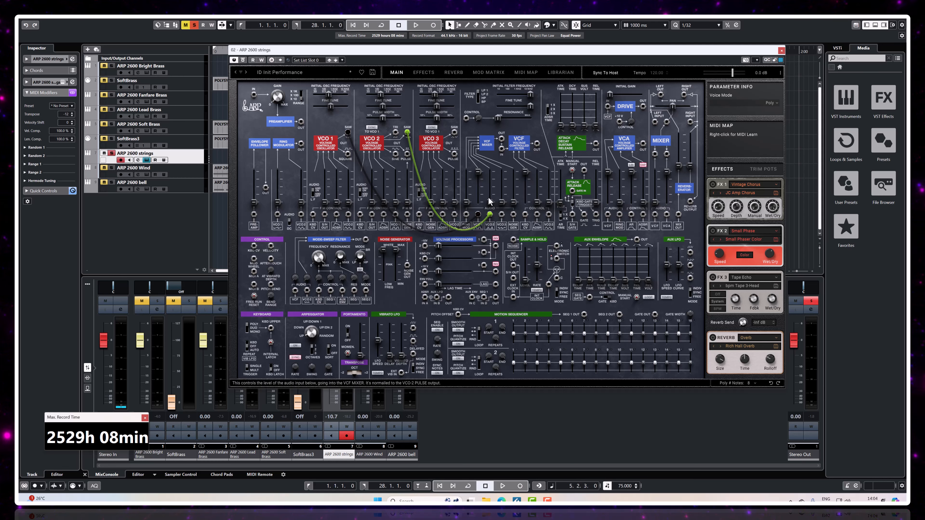
pyautogui.moveTo(489, 175); pyautogui.dragTo(478, 173)
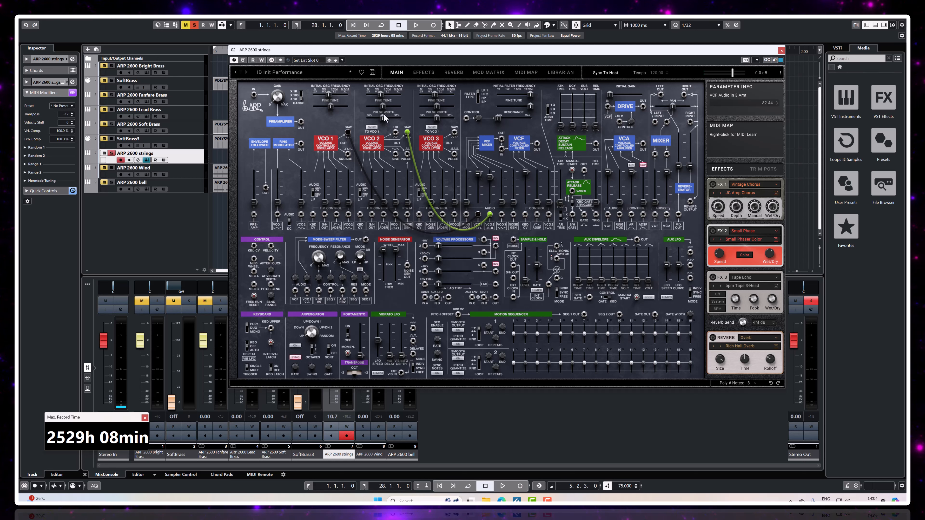
# Step: Detune VCO 2 on the strings patch to about -0.35 fine tune and lower the VCF initial frequency
pyautogui.moveTo(384, 105); pyautogui.dragTo(381, 105)
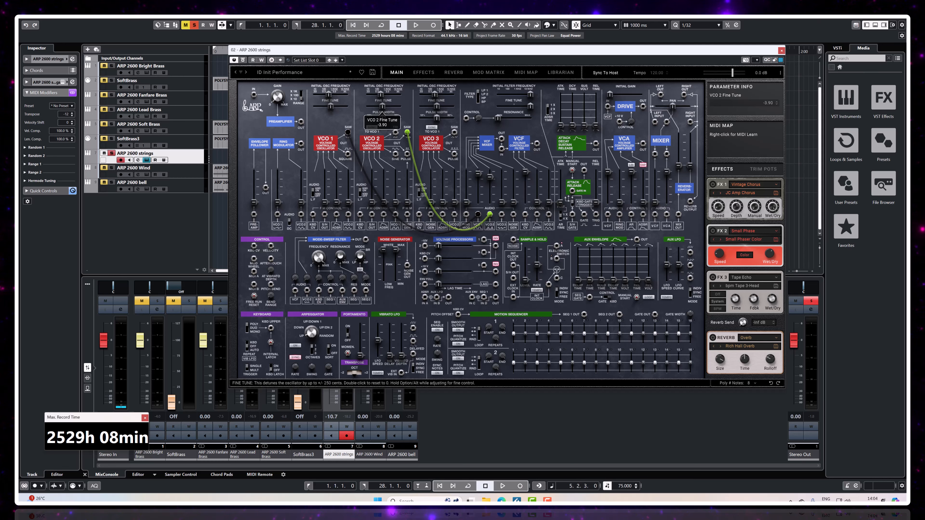
pyautogui.moveTo(382, 106); pyautogui.dragTo(382, 106)
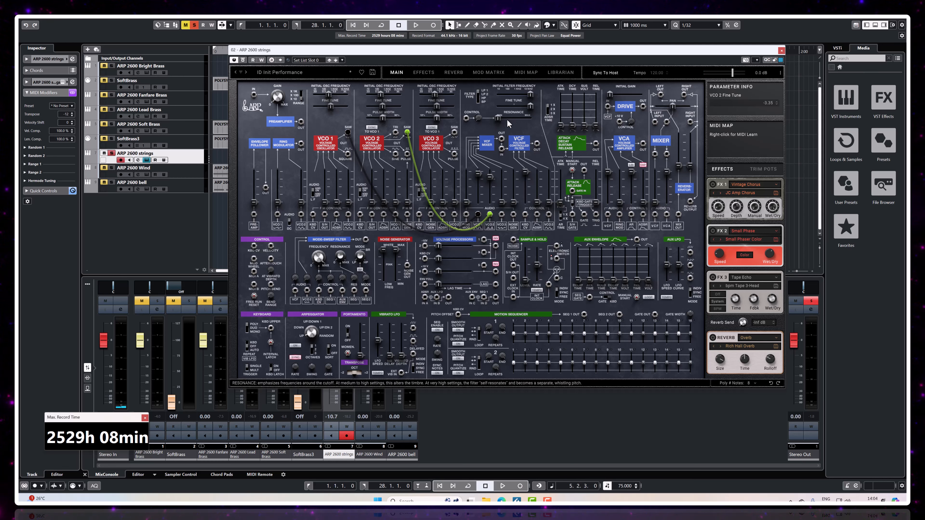
pyautogui.click(528, 97)
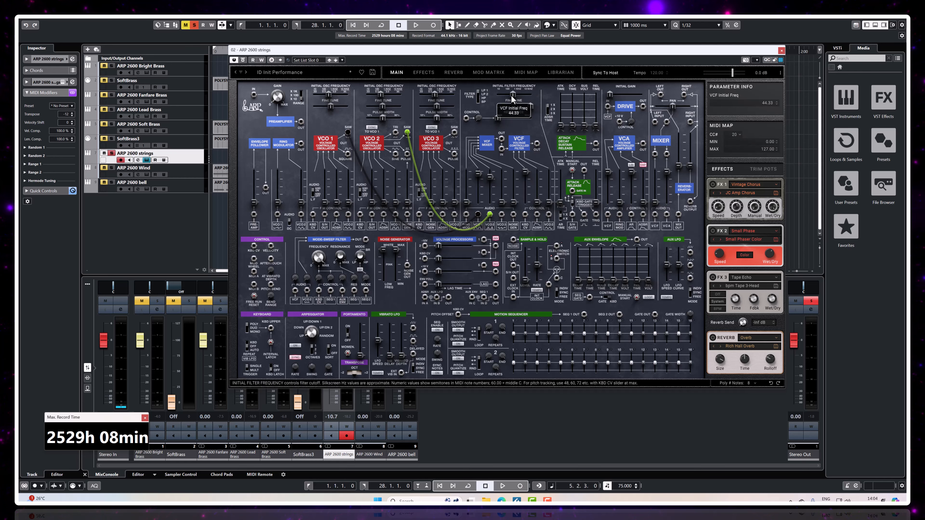
pyautogui.moveTo(512, 97); pyautogui.dragTo(503, 98)
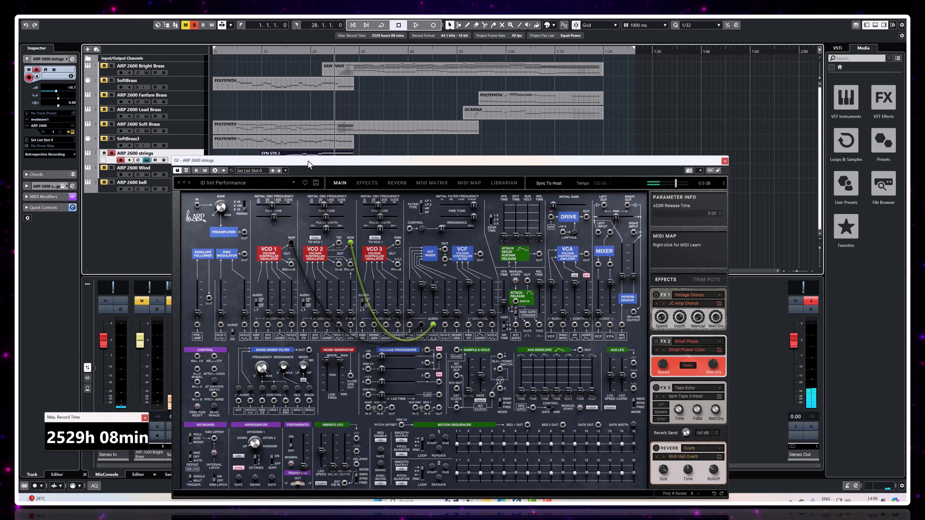
# Step: Raise the strings patch's AR envelope release time and start playback from about bar 13
pyautogui.moveTo(308, 161); pyautogui.dragTo(304, 170)
pyautogui.click(275, 51)
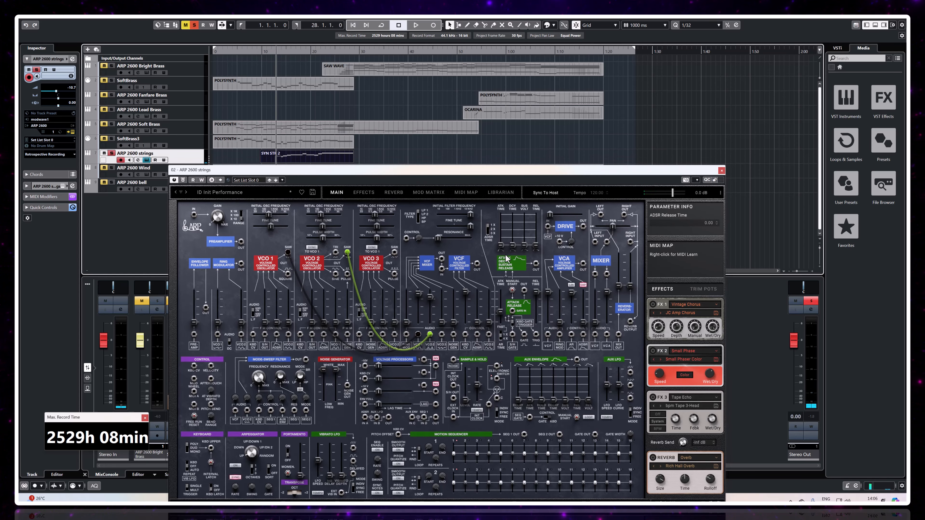
pyautogui.moveTo(502, 313); pyautogui.dragTo(501, 314)
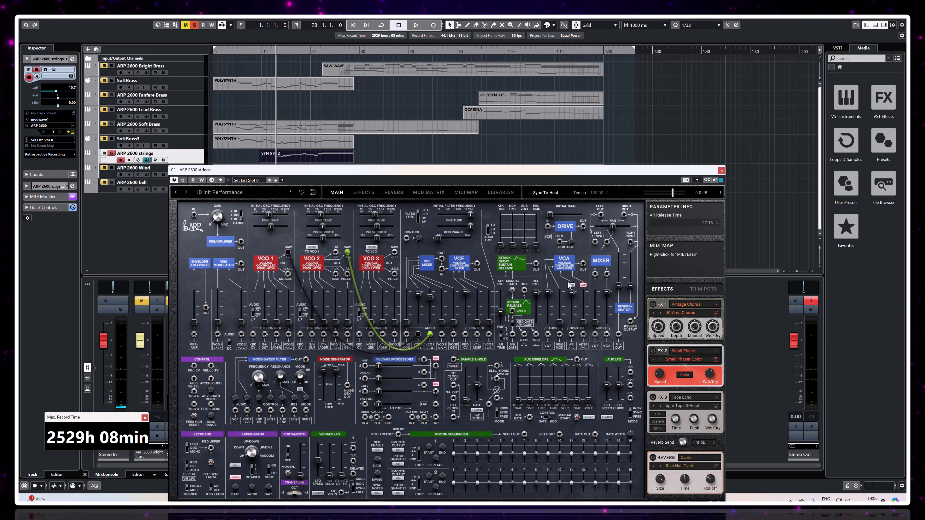
pyautogui.press('space')
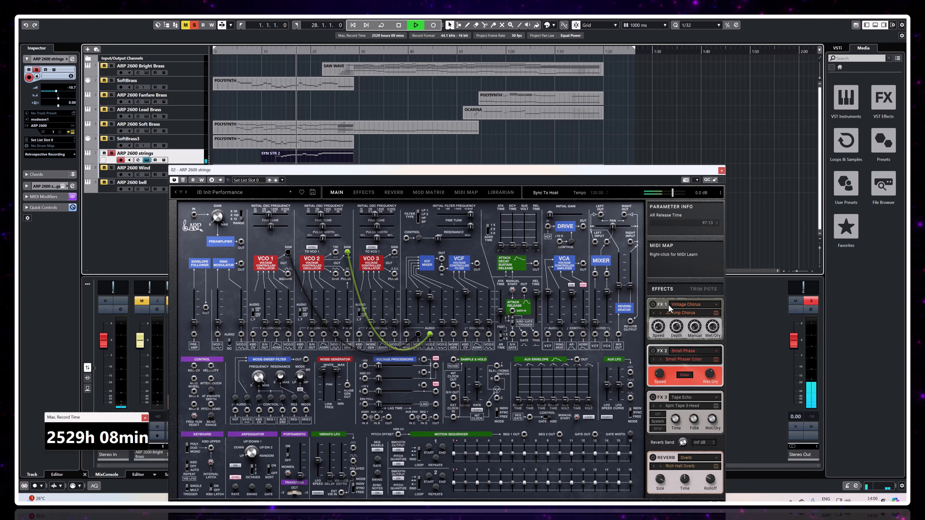
# Step: Enable the Vintage Chorus in FX 1 and raise the strings reverb send to about -21.5 dB
pyautogui.click(679, 307)
pyautogui.moveTo(685, 314)
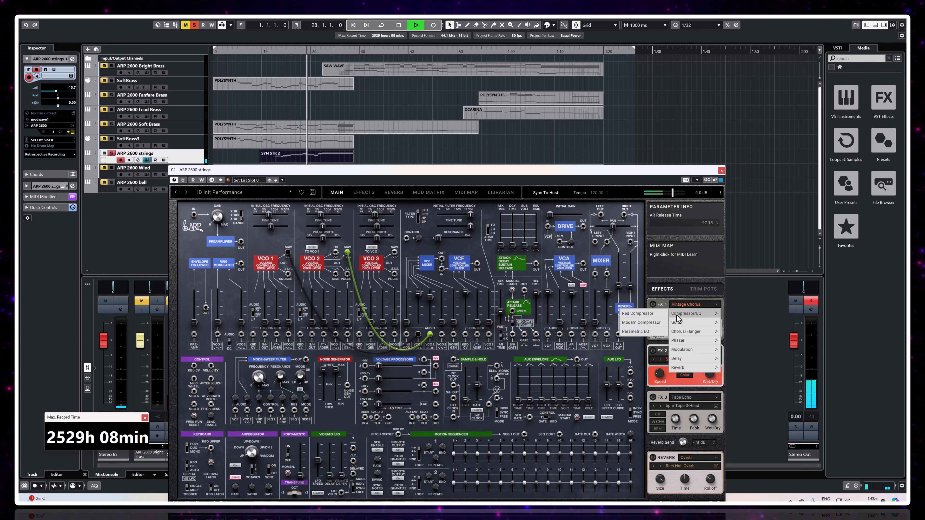
pyautogui.click(655, 306)
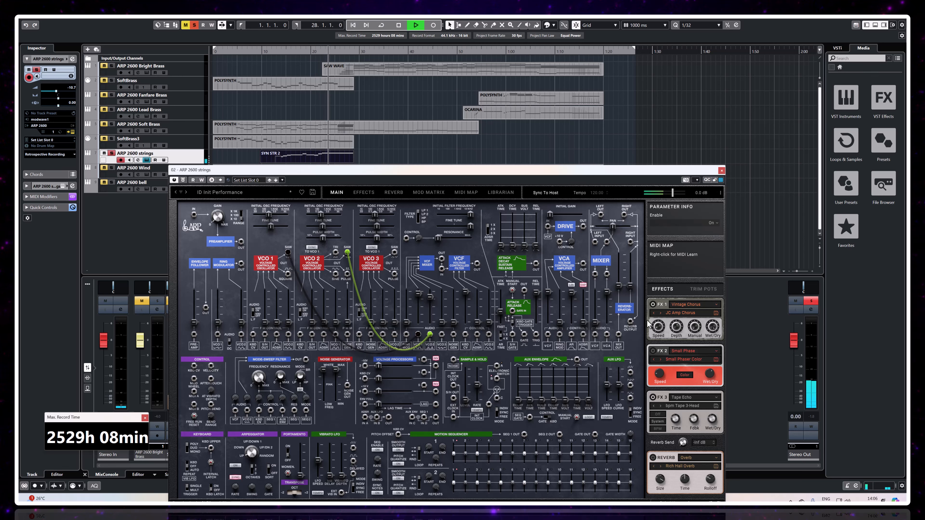
pyautogui.moveTo(682, 442); pyautogui.dragTo(676, 431)
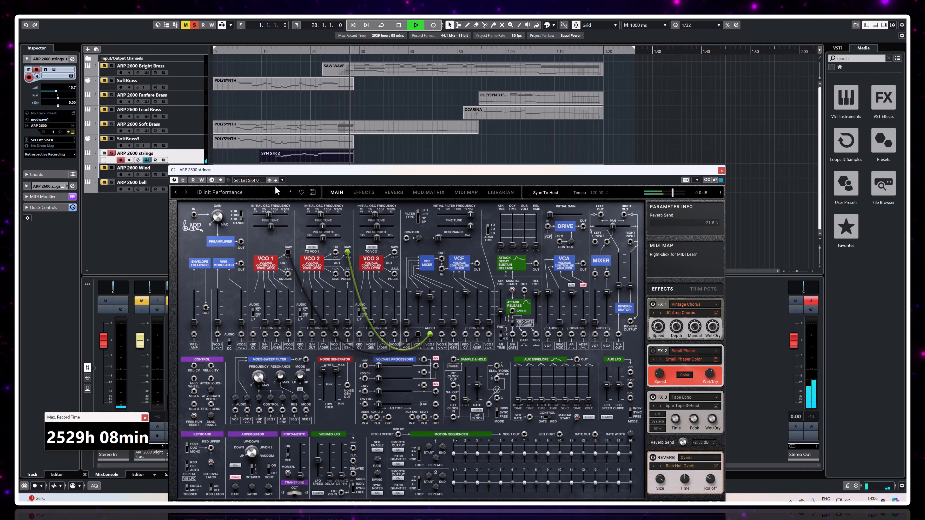
# Step: Replay the strings part from about bar 13, reduce the AR release time to about 62.7, and stop playback
pyautogui.click(270, 50)
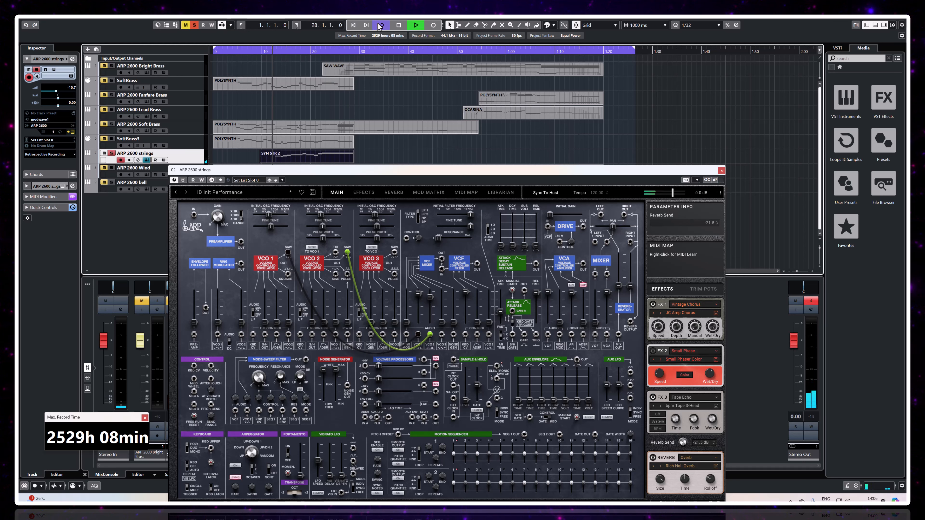
pyautogui.click(273, 49)
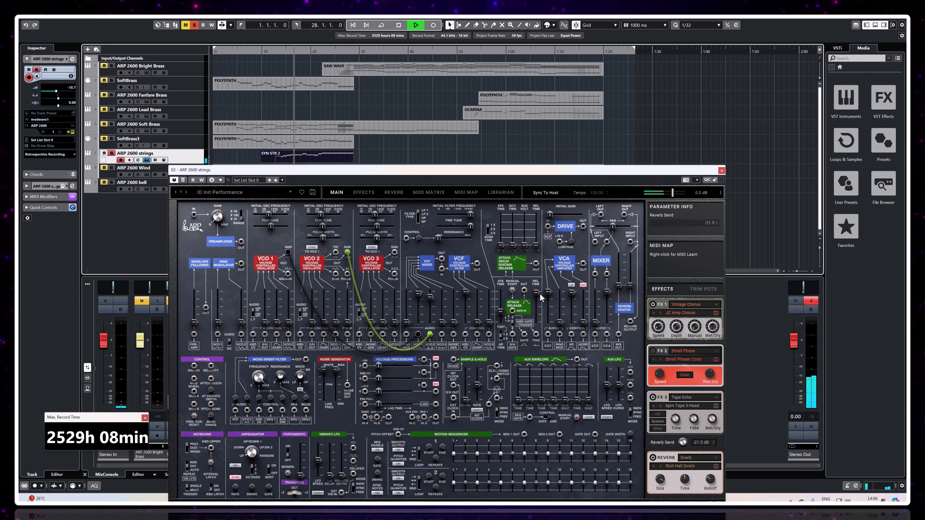
pyautogui.moveTo(537, 297)
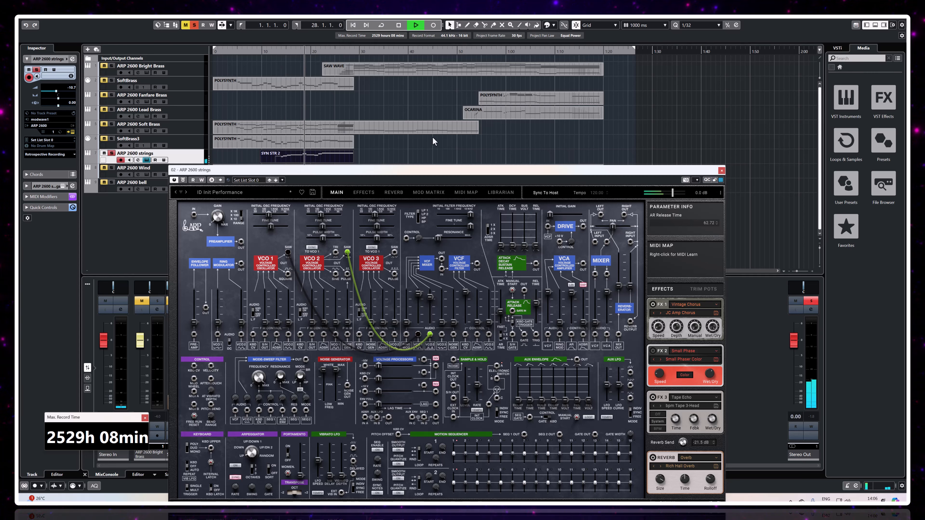
pyautogui.click(398, 26)
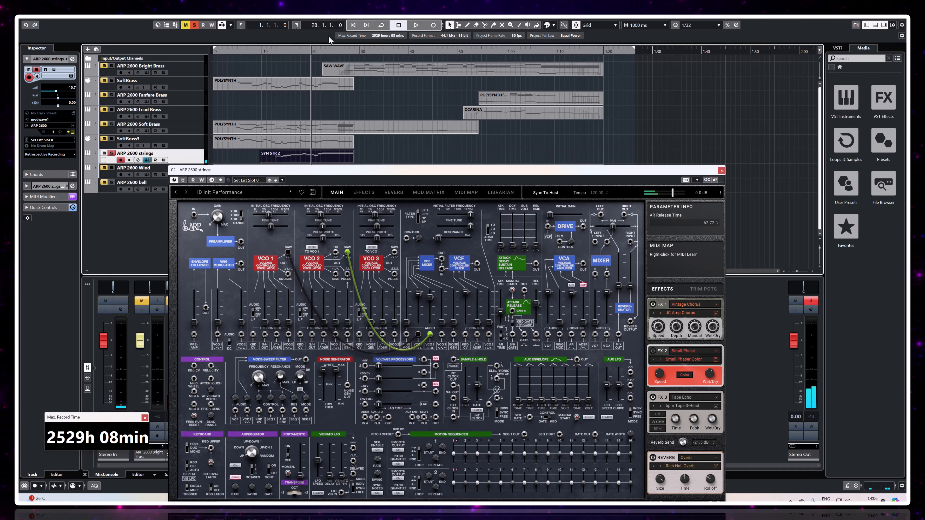
# Step: Patch the delayed Vibrato LFO output into the FM control inputs of VCO 1, VCO 2 and VCO 3
pyautogui.moveTo(359, 170); pyautogui.dragTo(435, 56)
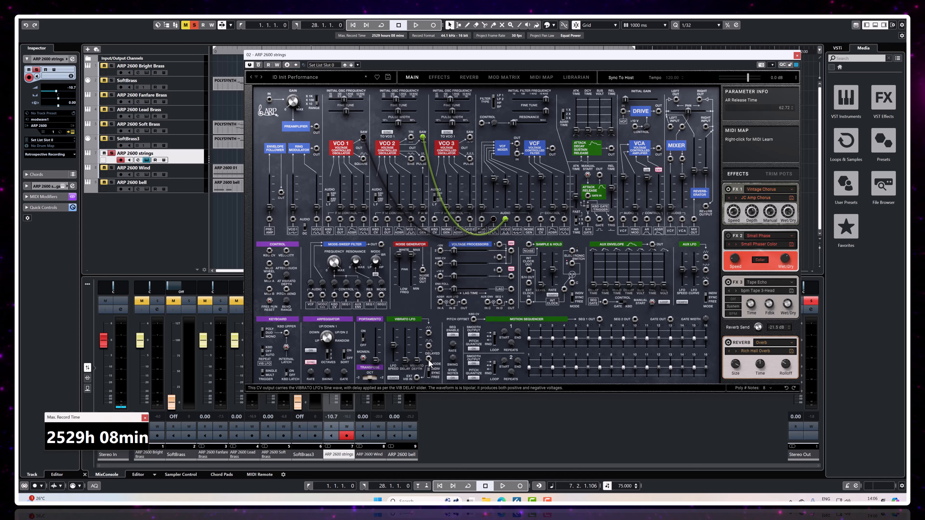
pyautogui.moveTo(428, 359); pyautogui.dragTo(343, 224)
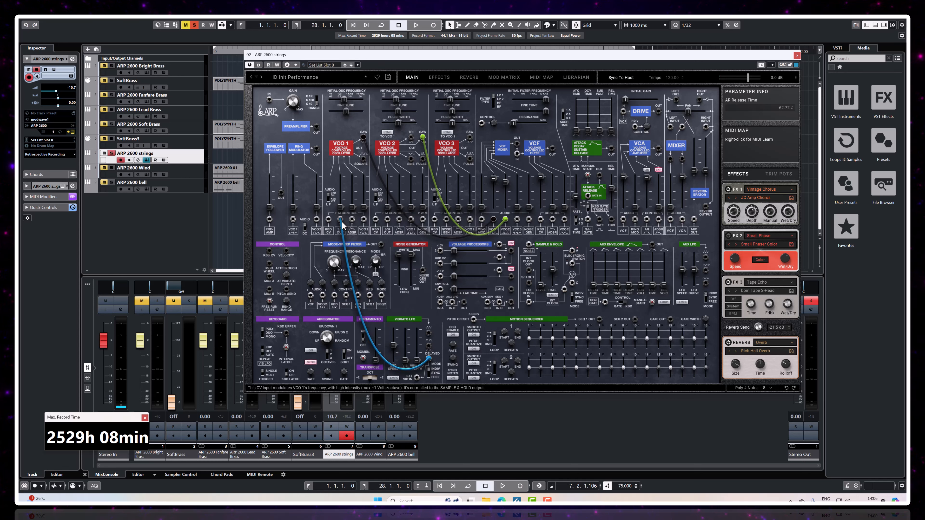
pyautogui.moveTo(433, 359); pyautogui.dragTo(391, 225)
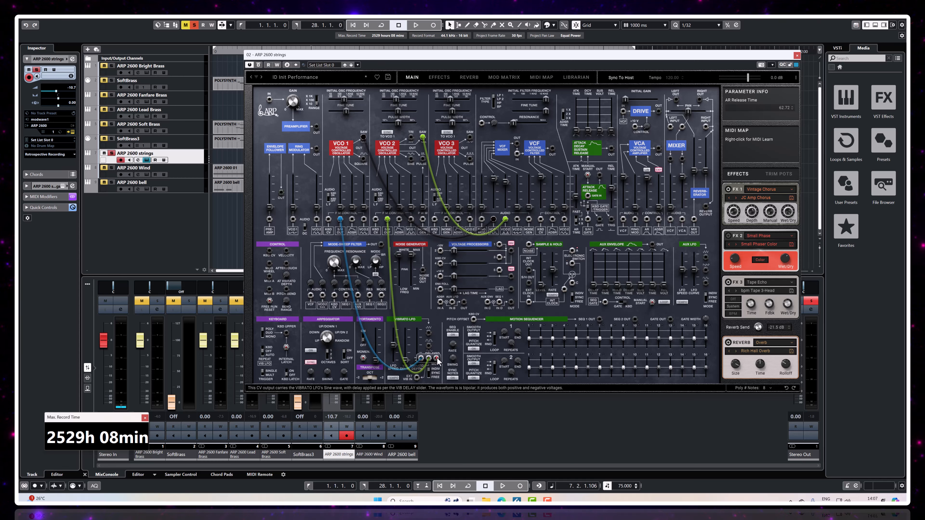
pyautogui.moveTo(429, 358); pyautogui.dragTo(446, 219)
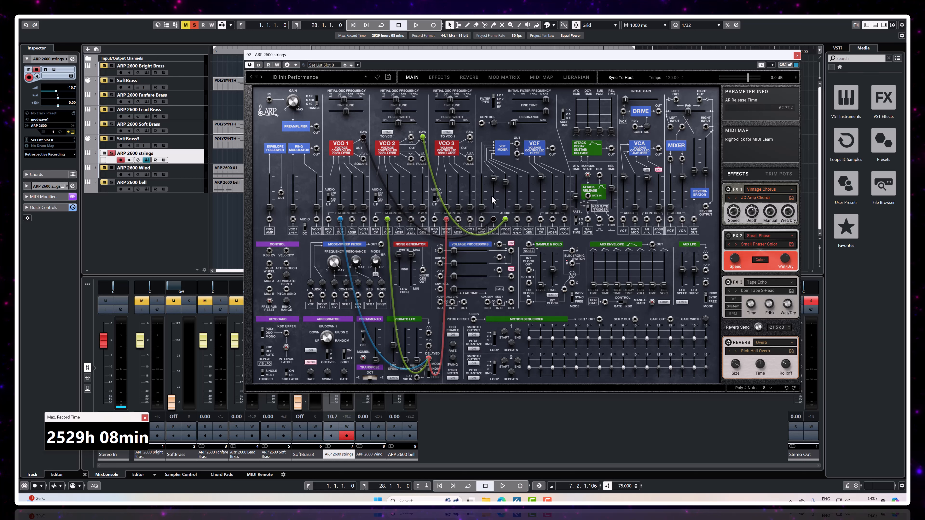
# Step: Raise VCO 3 in the VCF mixer with about +7 fine tune, and set low vibrato FM amounts on the VCOs
pyautogui.moveTo(520, 183); pyautogui.dragTo(519, 182)
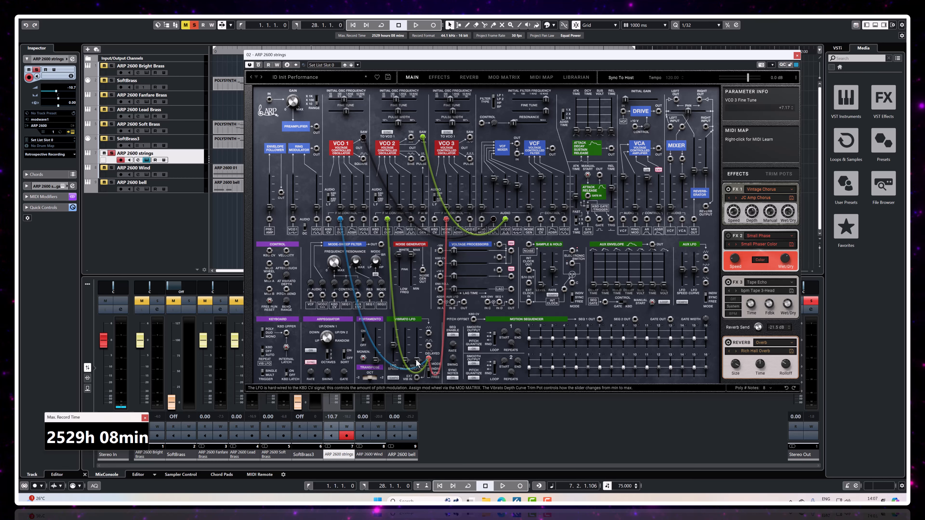
pyautogui.moveTo(417, 360); pyautogui.dragTo(404, 359)
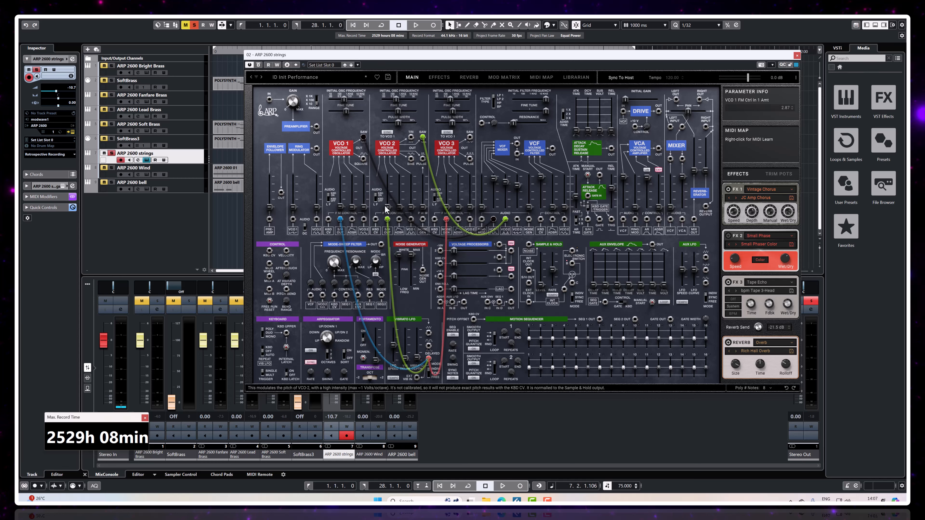
pyautogui.moveTo(446, 207); pyautogui.dragTo(447, 205)
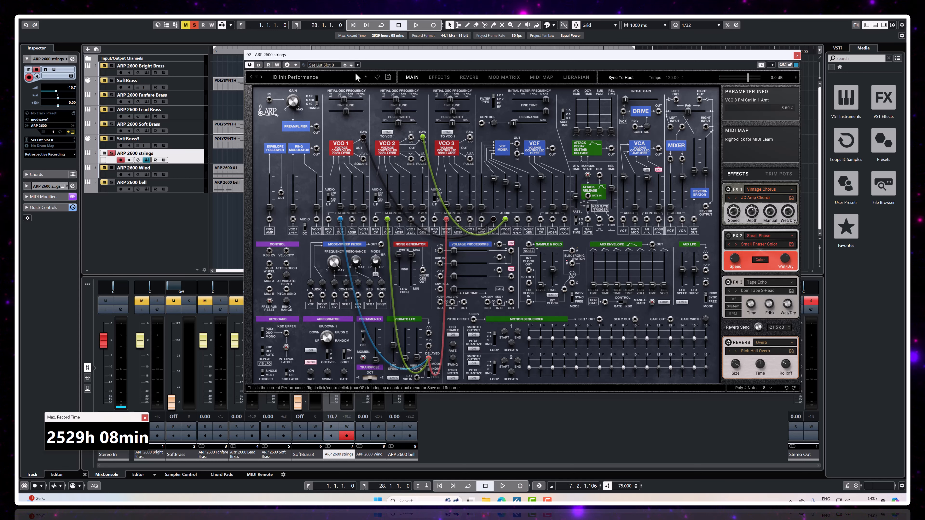
# Step: Play the strings part from about bar 13, compare it soloed and with the full arrangement, and return to the project start
pyautogui.moveTo(369, 56); pyautogui.dragTo(295, 175)
pyautogui.doubleClick(271, 51)
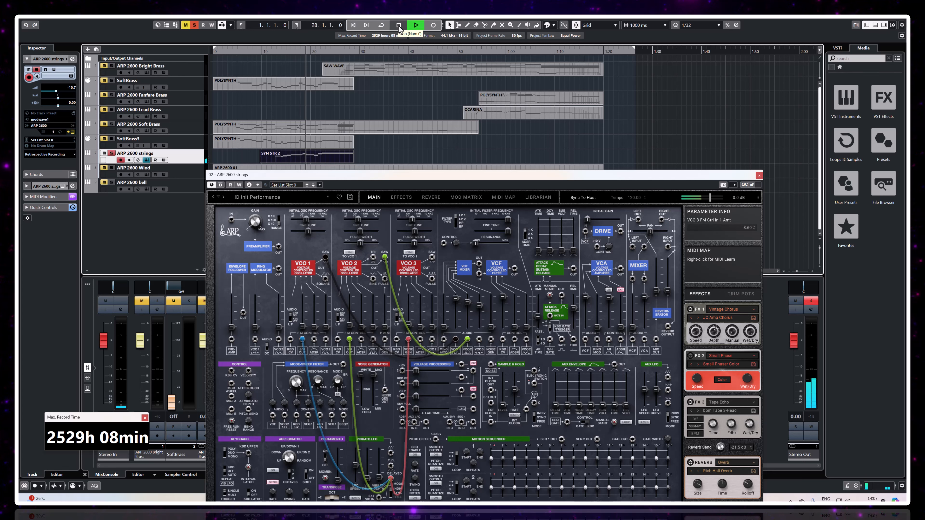
pyautogui.click(112, 154)
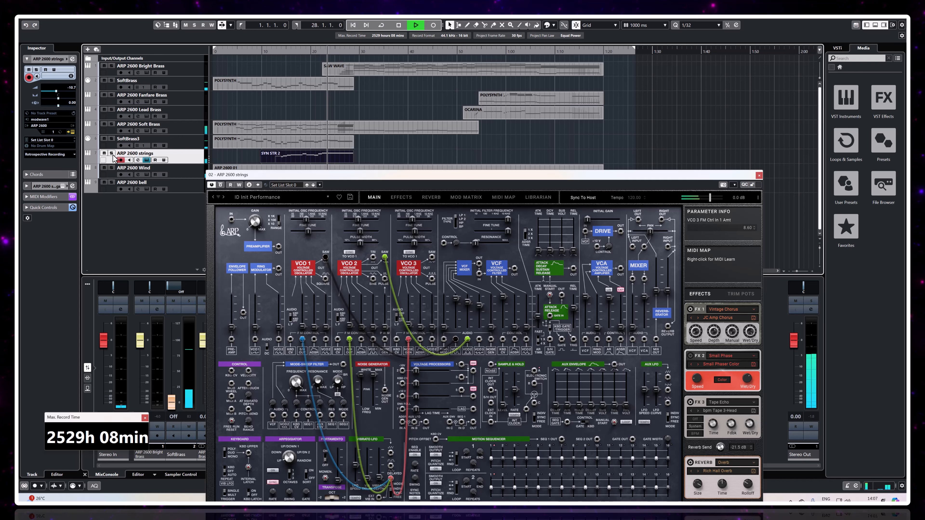
pyautogui.click(112, 153)
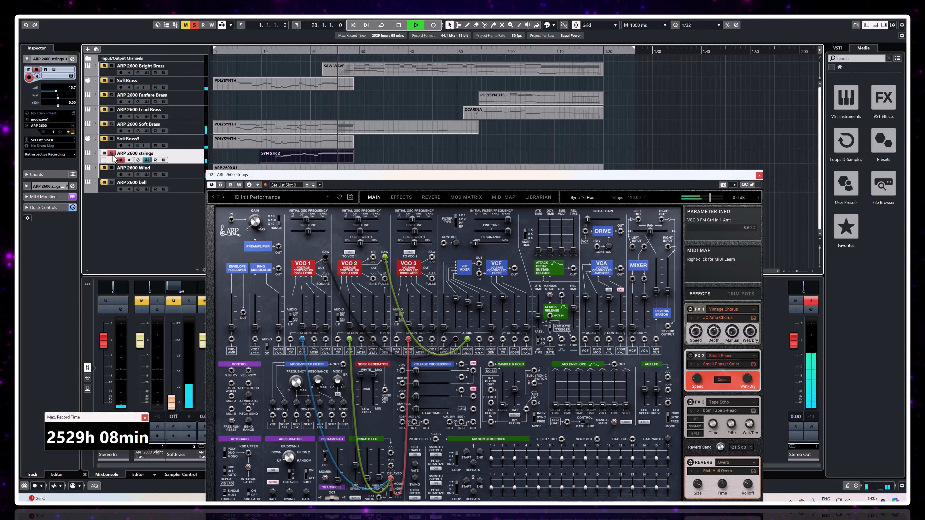
pyautogui.click(353, 25)
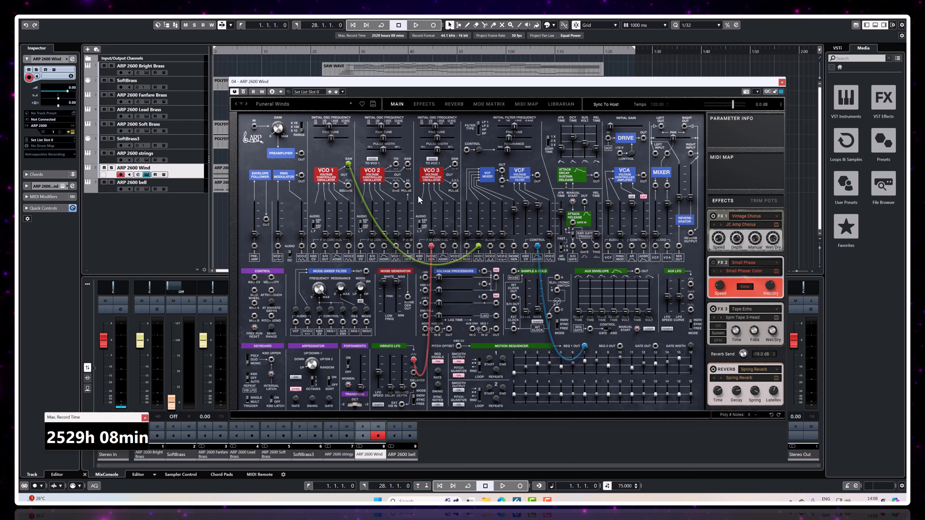
# Step: On the Funeral Winds patch, unplug the VCO 1 saw cable and the Vibrato LFO cable feeding VCO 3
pyautogui.moveTo(429, 202)
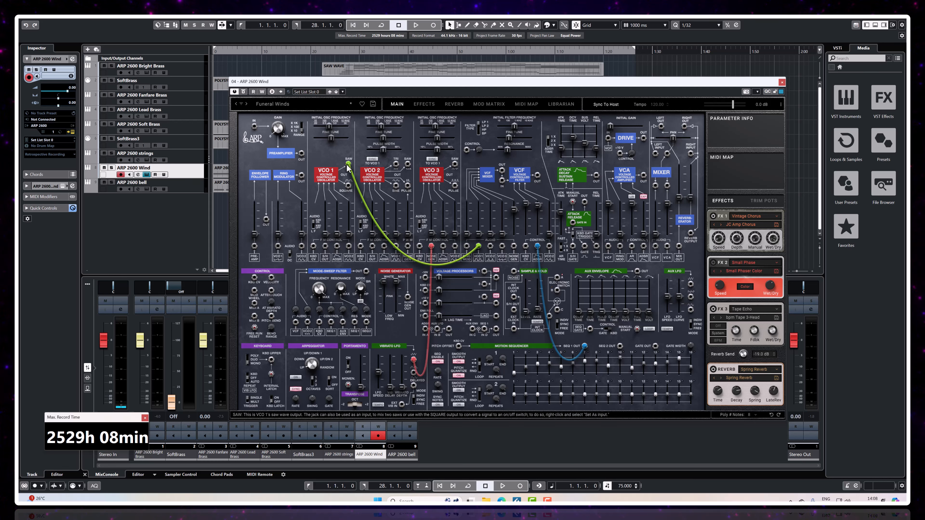
pyautogui.moveTo(348, 165); pyautogui.dragTo(361, 195)
pyautogui.moveTo(431, 246); pyautogui.dragTo(430, 260)
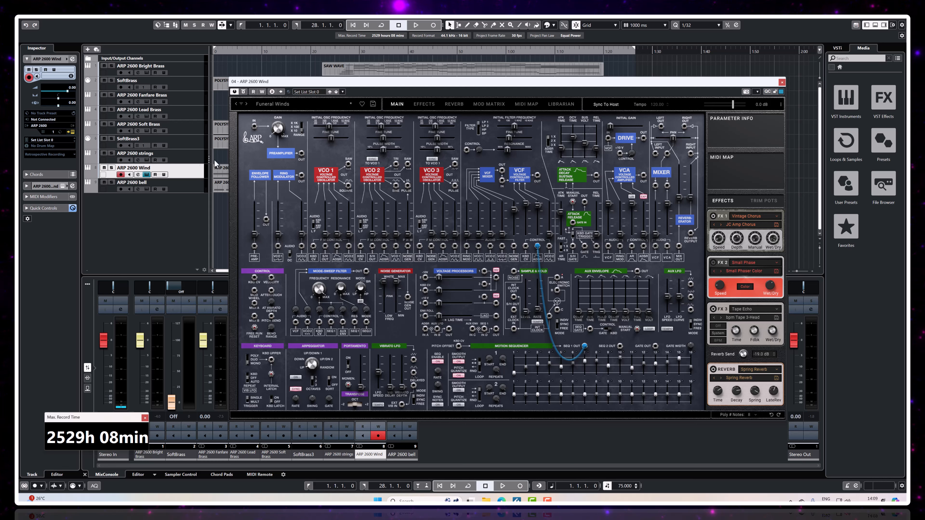
# Step: Solo the ARP 2600 Wind track, audition the wind sound twice, and stop playback
pyautogui.click(111, 168)
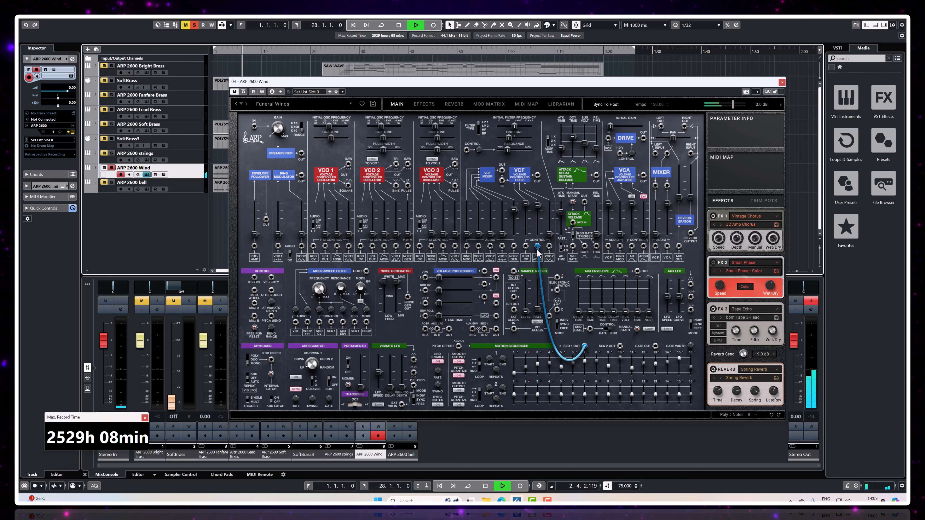
pyautogui.moveTo(538, 208)
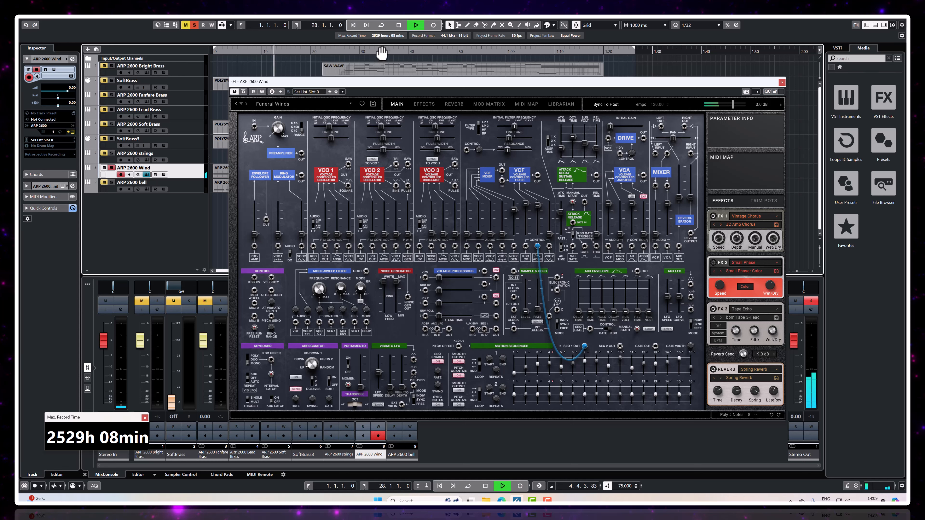
pyautogui.click(398, 25)
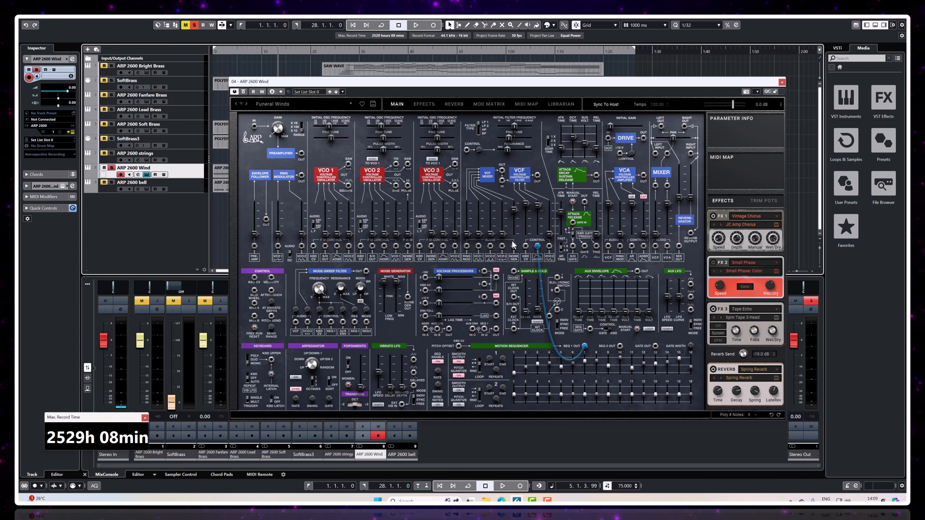
pyautogui.click(416, 26)
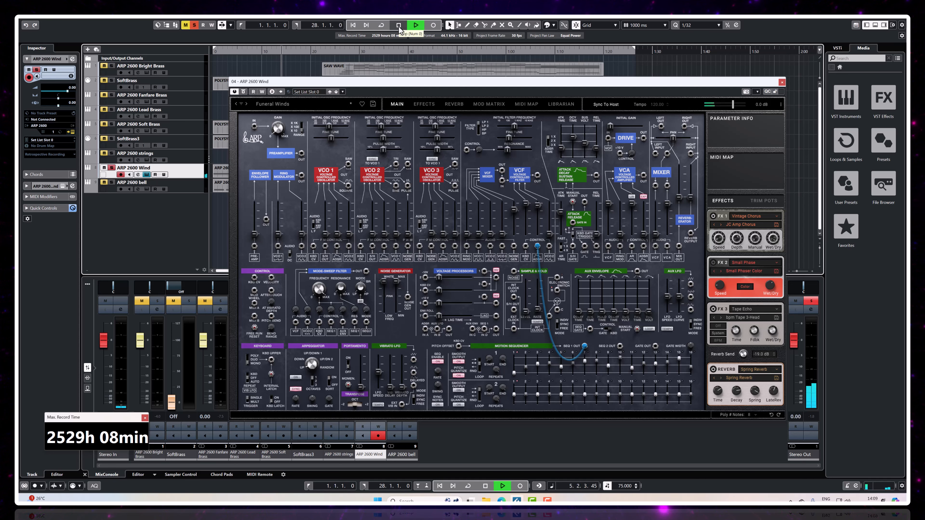
pyautogui.click(398, 25)
# Step: Audition the Funeral Bell patch on the ARP 2600 bell track from the start, and examine its VCO modulation amounts and initial oscillator frequencies
pyautogui.press('Down')
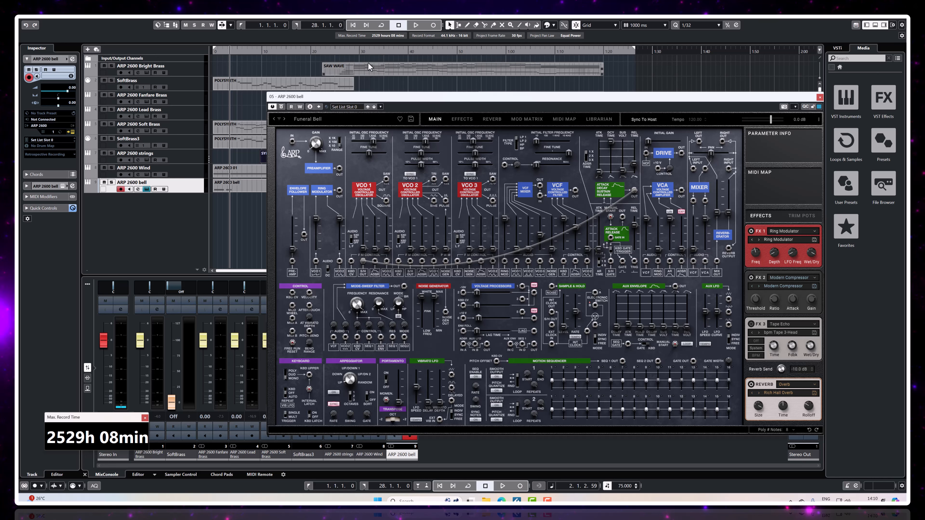
pyautogui.click(353, 25)
pyautogui.click(414, 26)
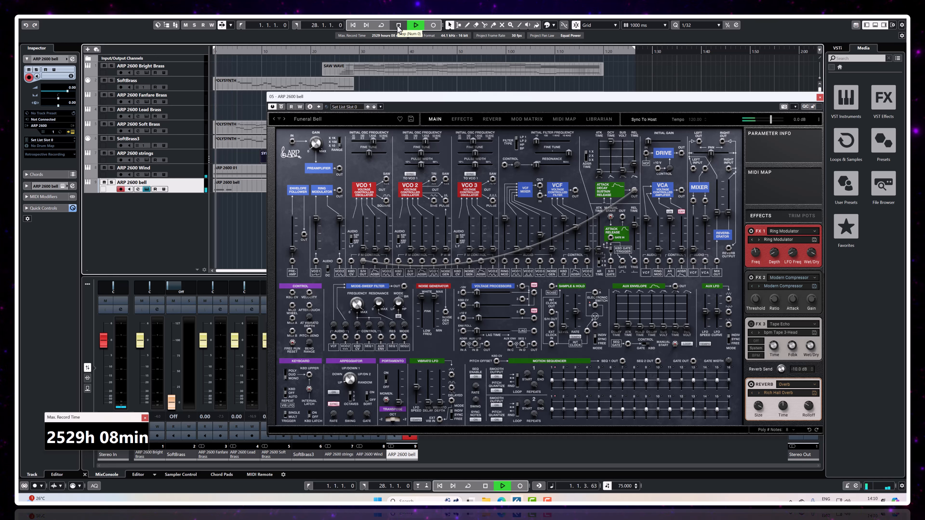
pyautogui.click(399, 25)
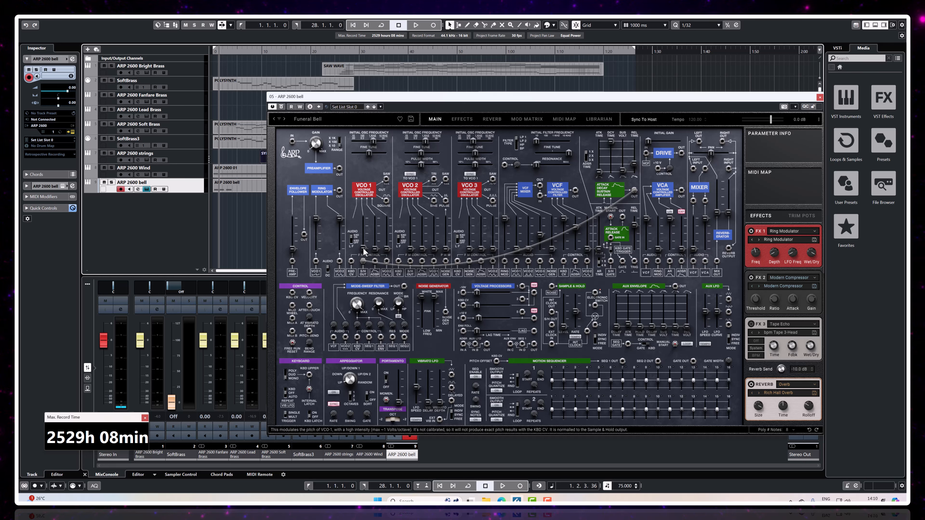
pyautogui.moveTo(363, 251)
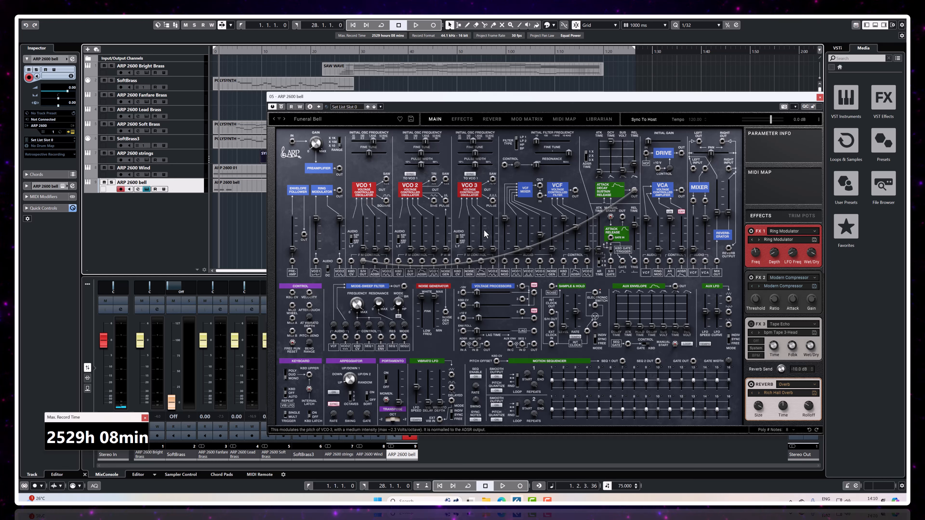
pyautogui.moveTo(508, 239)
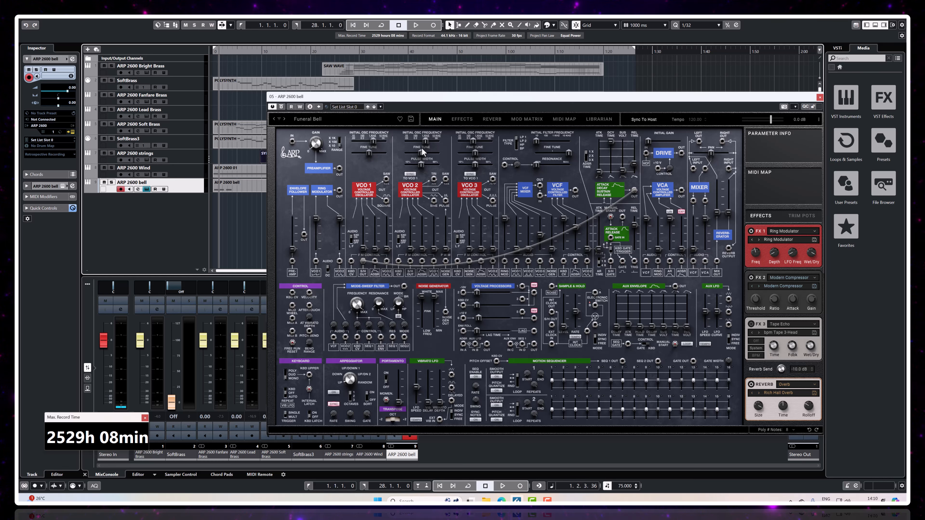
pyautogui.moveTo(427, 142)
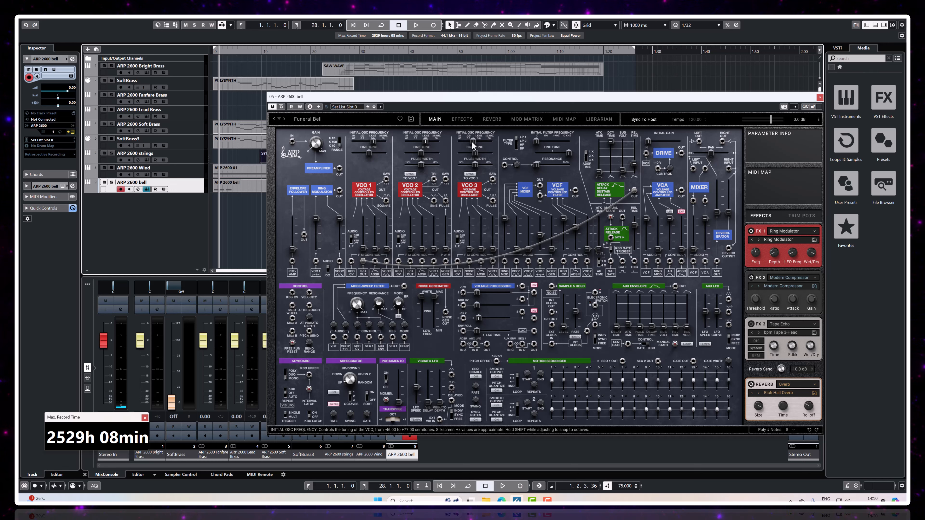
pyautogui.moveTo(470, 140)
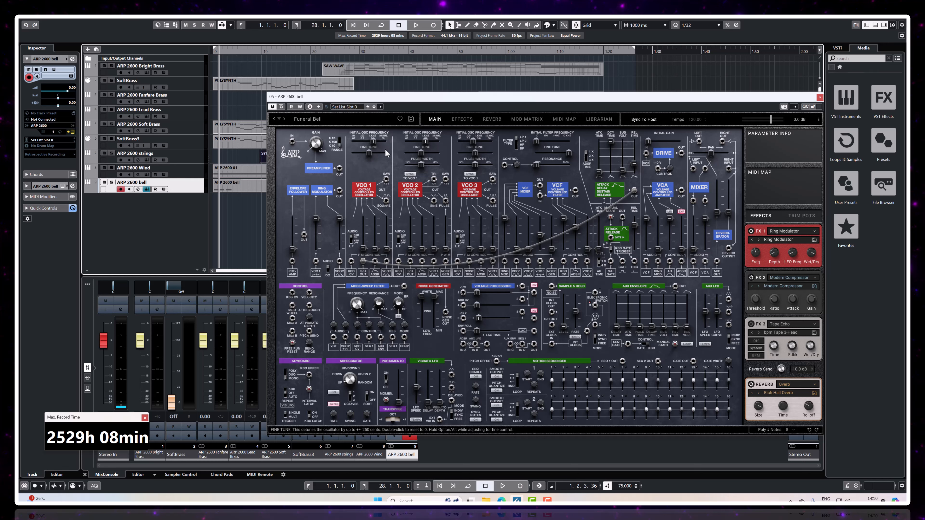
pyautogui.moveTo(371, 144)
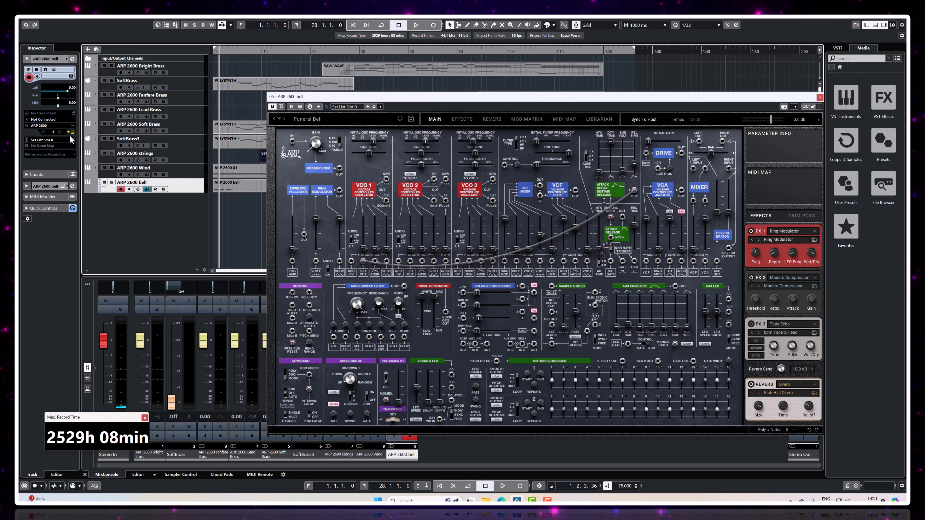
# Step: Set the bell track's MIDI input to modwave1, and compare the patch with VCF audio input 4 at 0 and at 27.24
pyautogui.click(51, 120)
pyautogui.click(74, 197)
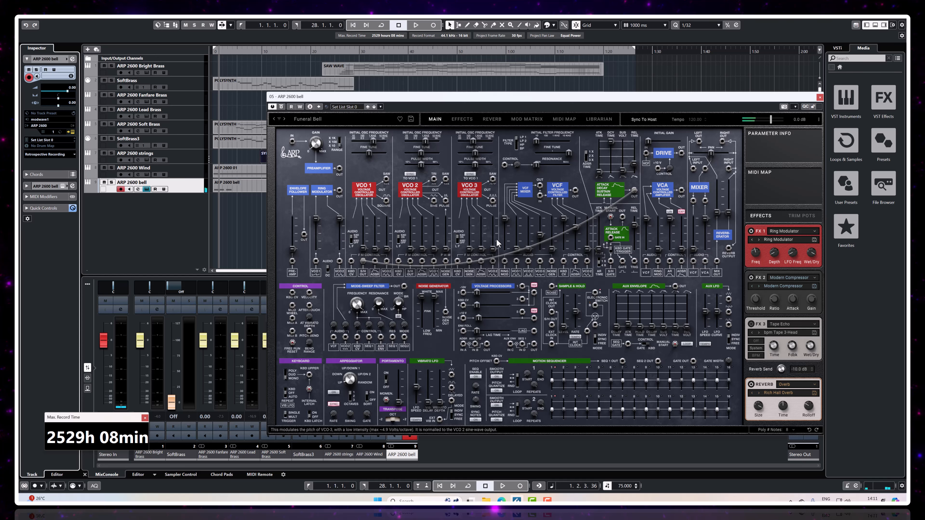
pyautogui.moveTo(541, 236); pyautogui.dragTo(539, 268)
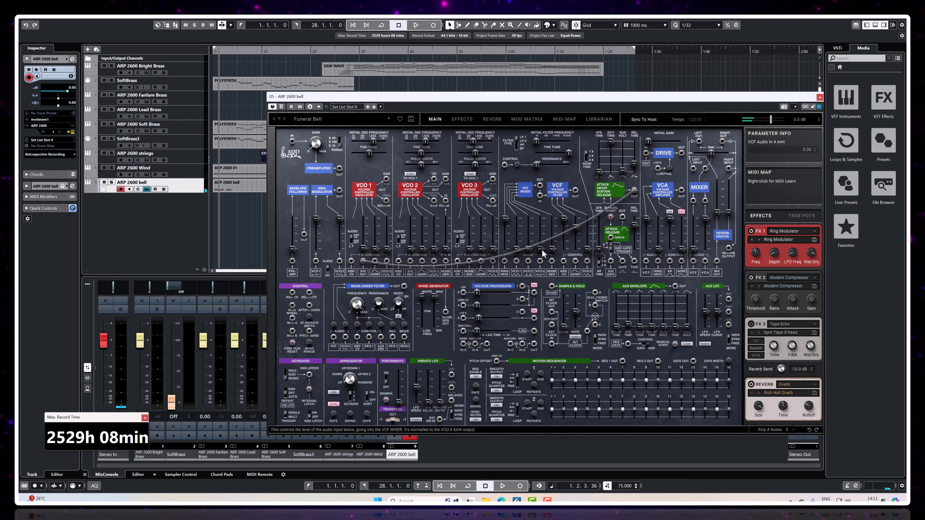
pyautogui.moveTo(541, 260); pyautogui.dragTo(542, 244)
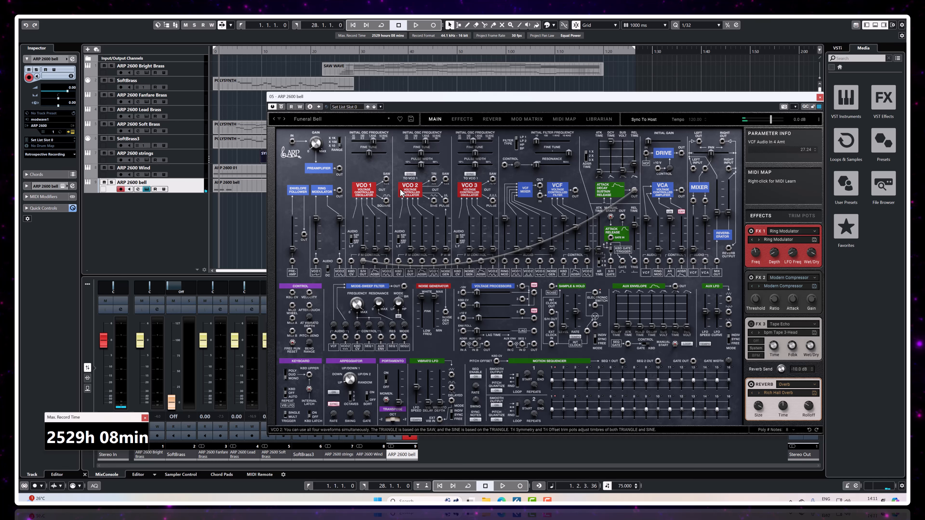
# Step: Turn both ring modulator audio inputs down to zero, and raise VCF audio input 2 to 100 and VCF audio input 3 to full
pyautogui.moveTo(316, 218); pyautogui.dragTo(316, 249)
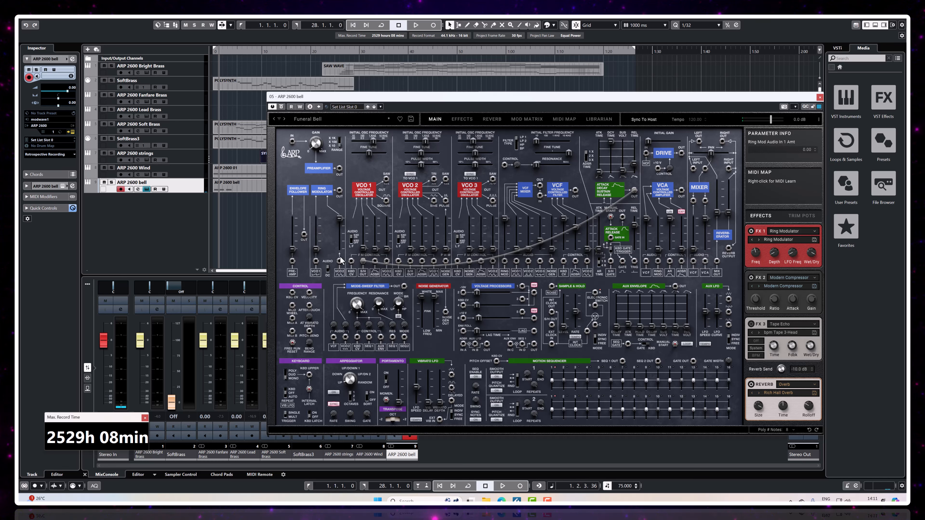
pyautogui.moveTo(339, 218); pyautogui.dragTo(340, 250)
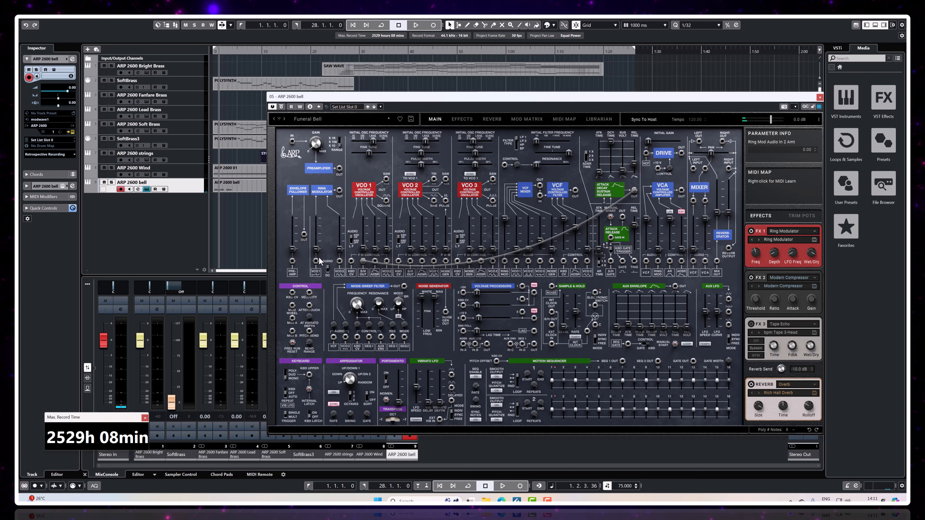
pyautogui.moveTo(516, 250); pyautogui.dragTo(514, 216)
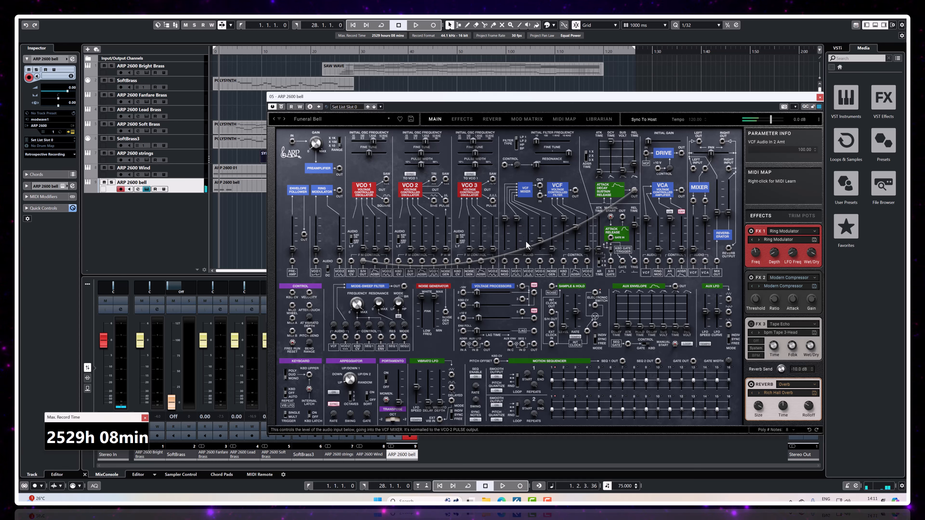
pyautogui.moveTo(528, 248); pyautogui.dragTo(505, 250)
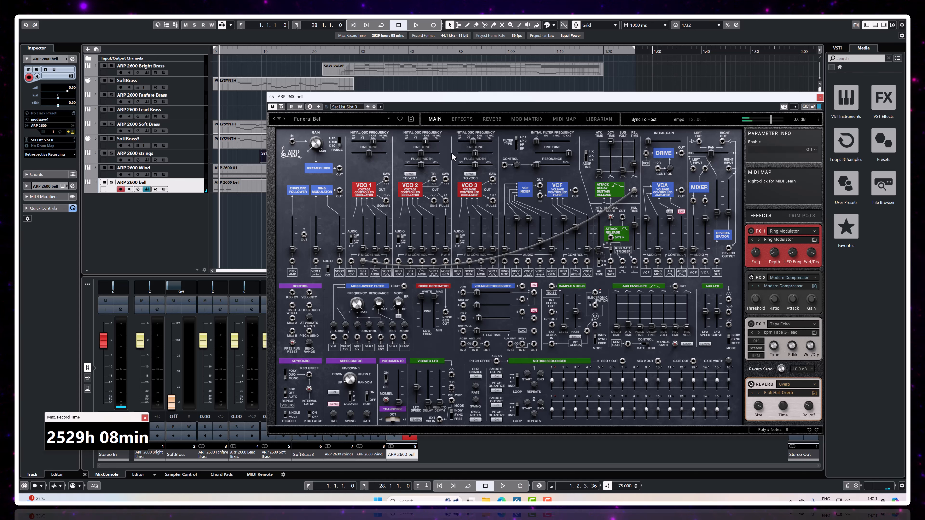
# Step: Lower VCF audio inputs 2 and 3, and bring VCF audio input 1 and both ring modulator audio inputs back up to full
pyautogui.moveTo(517, 220); pyautogui.dragTo(516, 259)
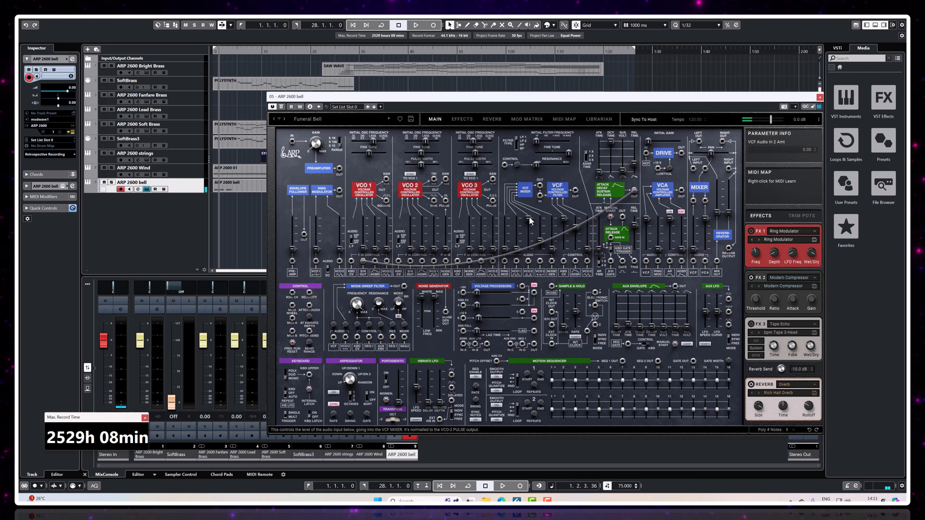
pyautogui.moveTo(529, 219); pyautogui.dragTo(505, 218)
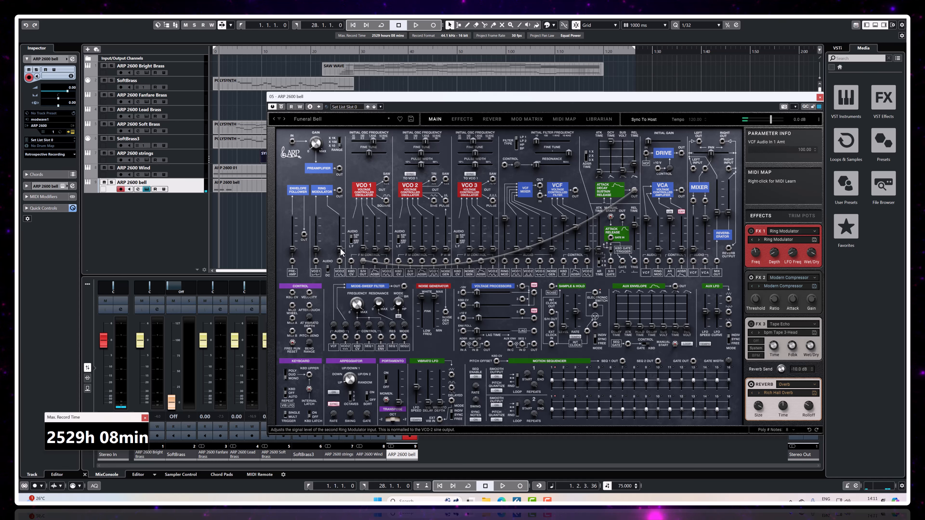
pyautogui.moveTo(316, 250); pyautogui.dragTo(315, 218)
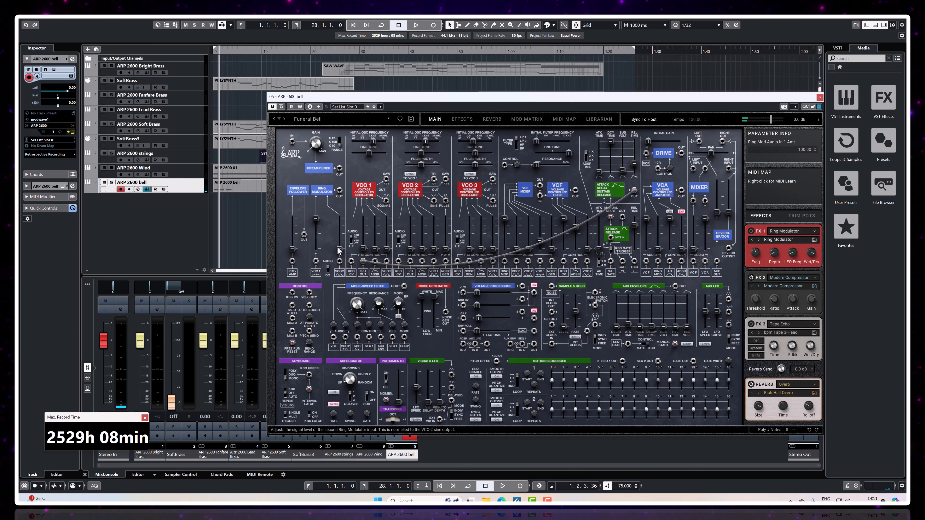
pyautogui.moveTo(339, 248); pyautogui.dragTo(339, 218)
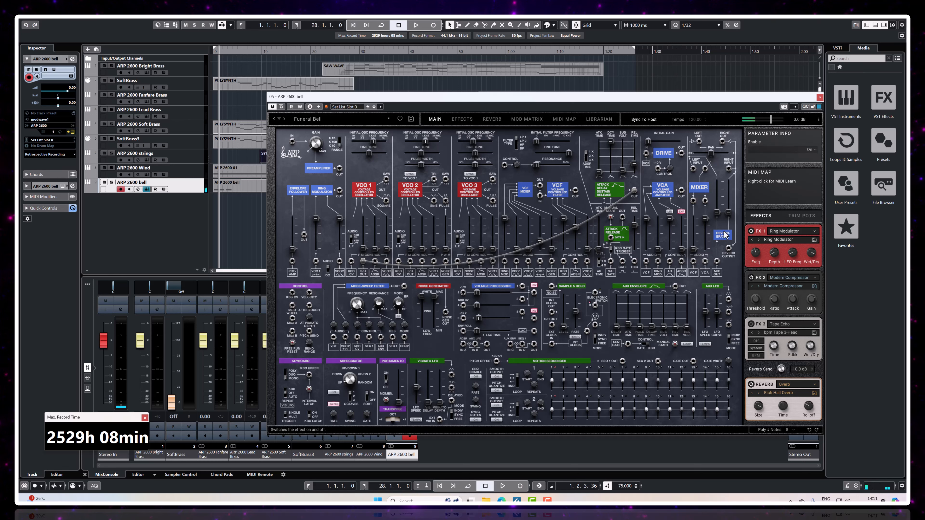
# Step: Close the bell synth window, play the full arrangement from about bar 7, and stop playback
pyautogui.moveTo(541, 243)
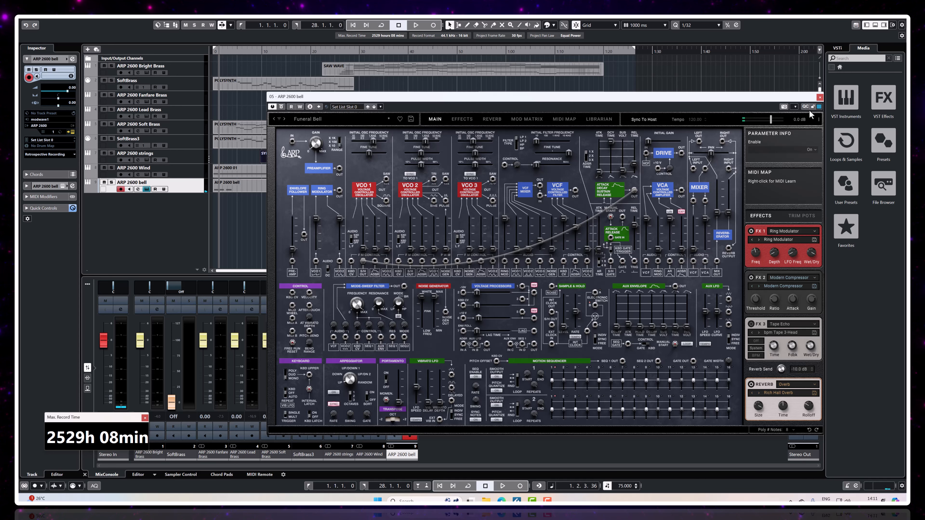
pyautogui.click(819, 97)
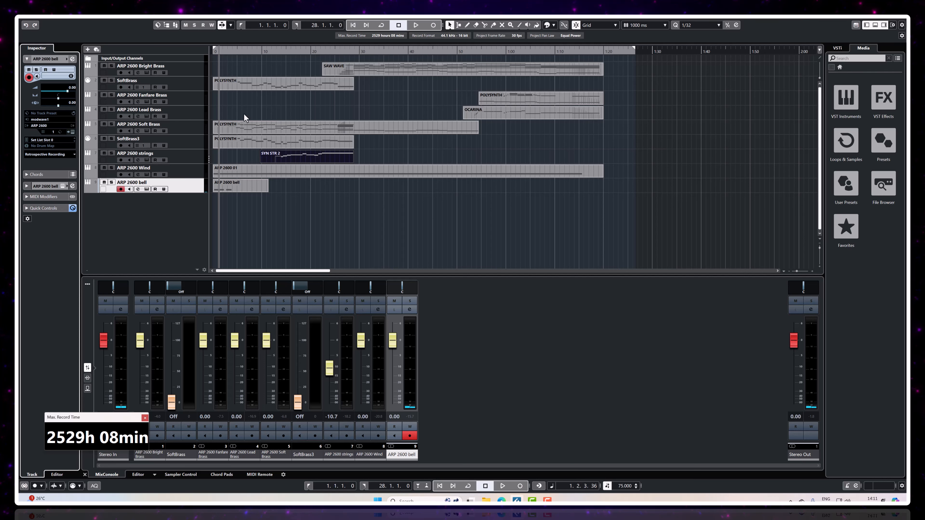
pyautogui.click(314, 52)
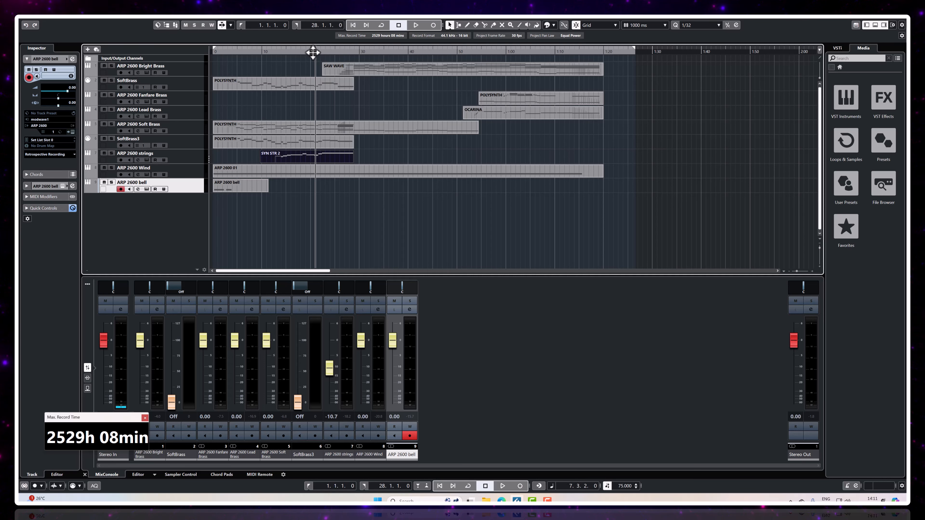
pyautogui.click(409, 25)
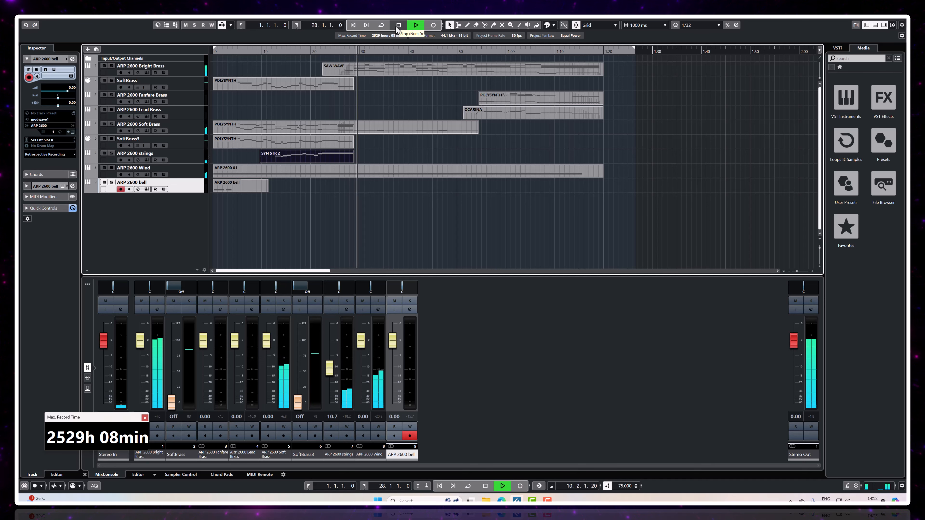
pyautogui.click(397, 26)
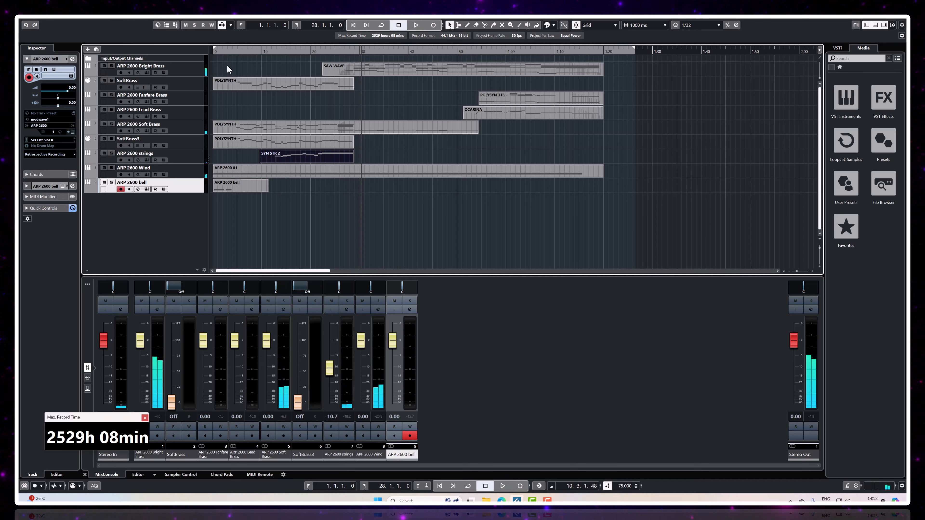
# Step: Open the Funeral Big Brass patch on the ARP 2600 Bright Brass track, and examine its main panel and modulation matrix routings
pyautogui.click(194, 69)
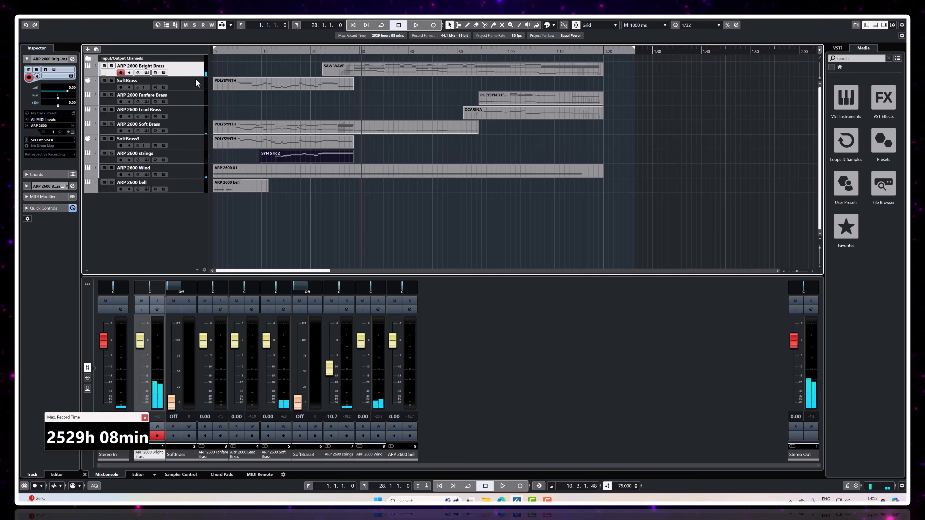
pyautogui.click(147, 72)
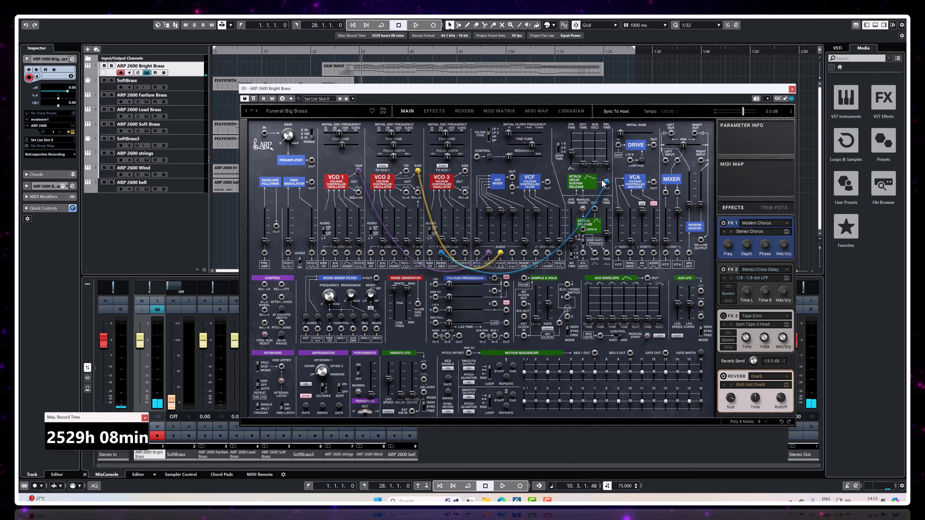
pyautogui.moveTo(443, 238)
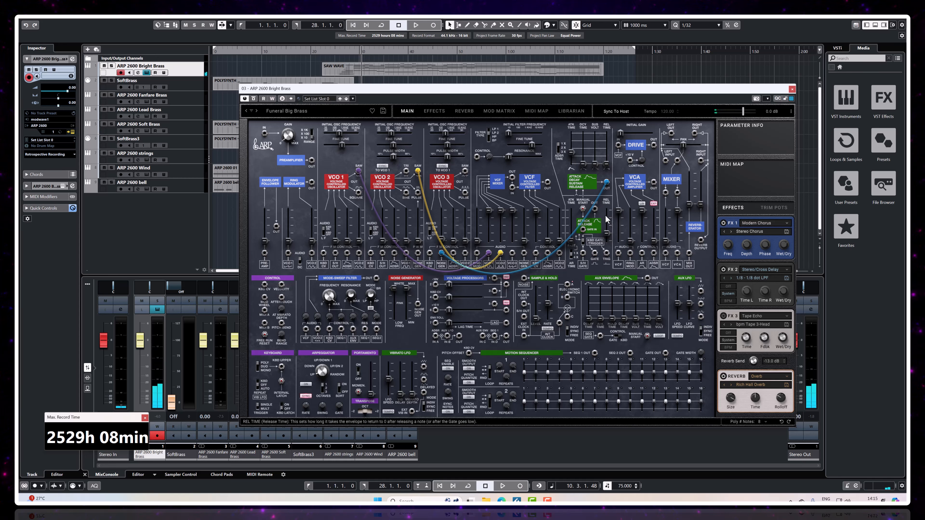
pyautogui.moveTo(524, 213)
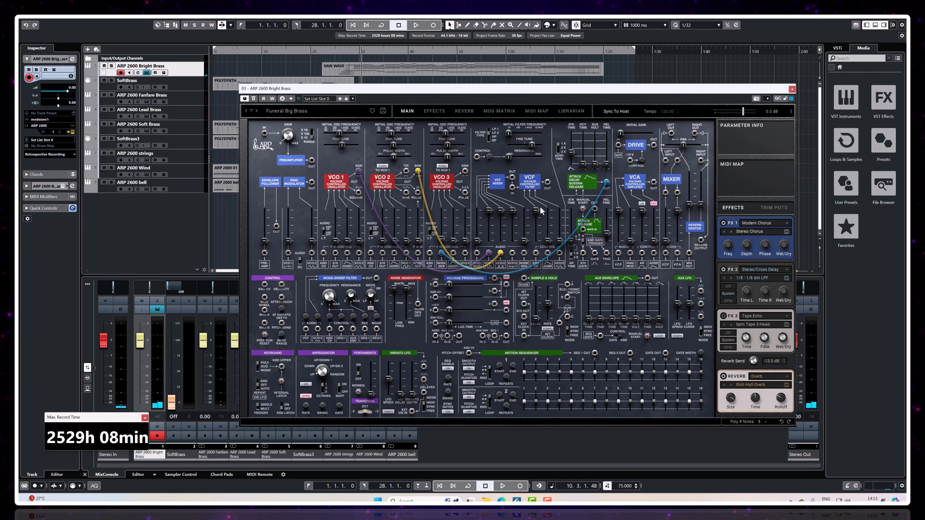
pyautogui.click(499, 111)
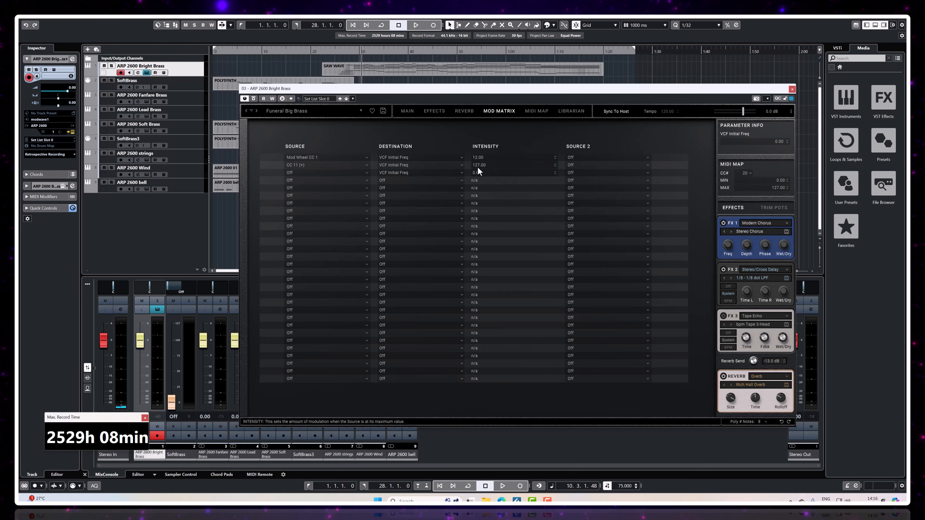
pyautogui.click(408, 111)
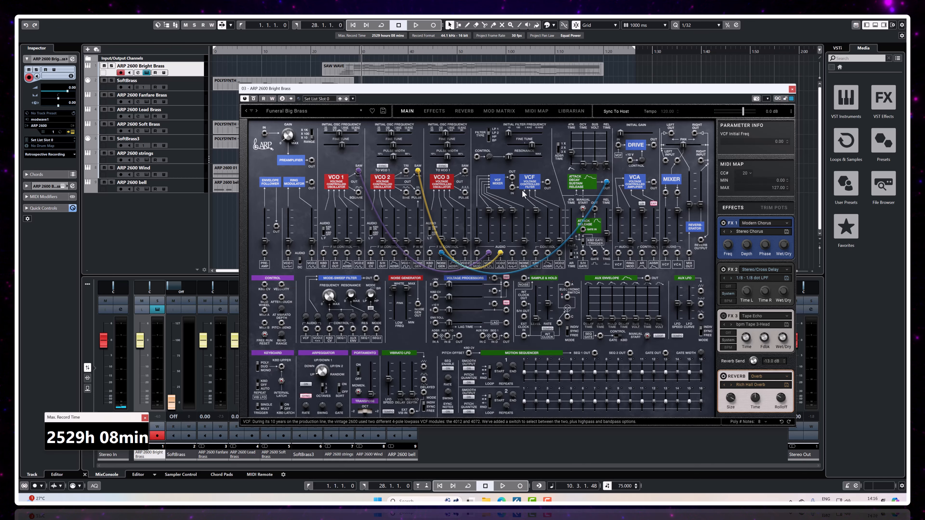
# Step: Add a modulation routing for the VCF initial frequency, look through its source options without choosing one, and return to the main panel
pyautogui.rightClick(510, 137)
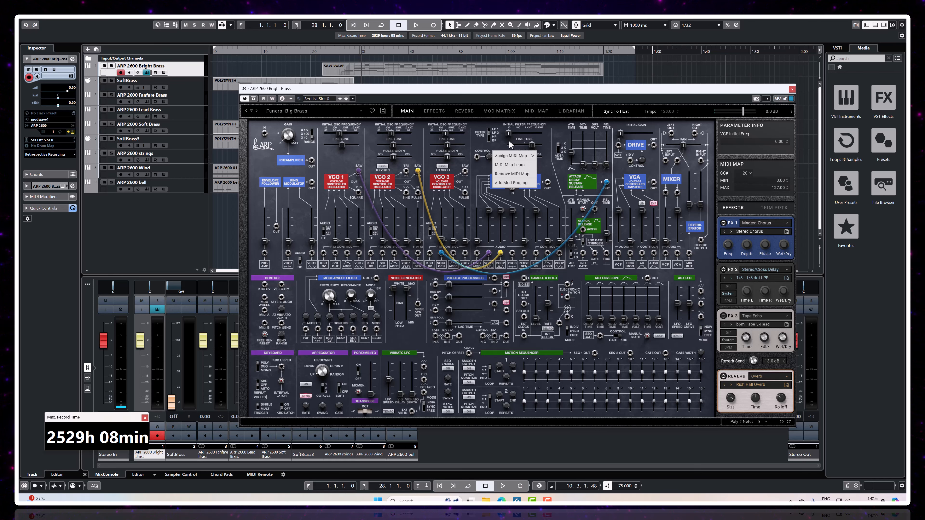
pyautogui.click(510, 183)
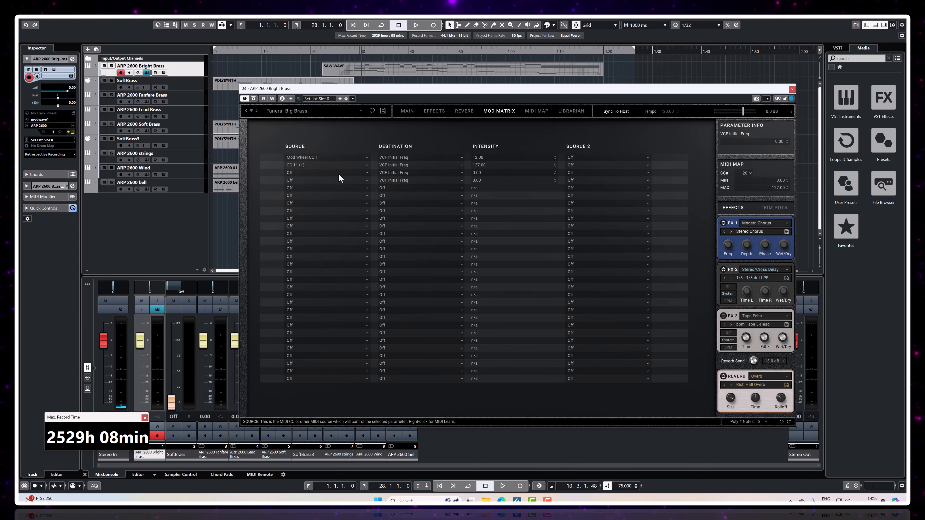
pyautogui.click(337, 175)
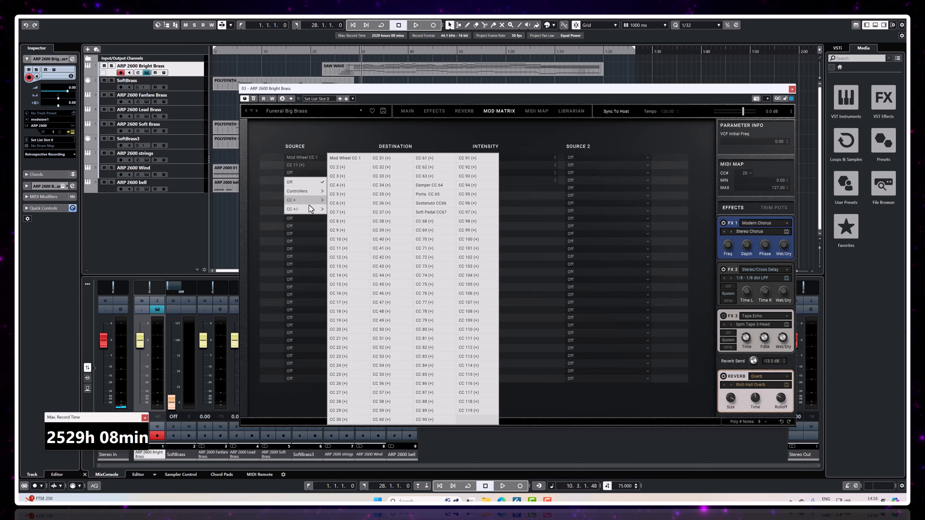
pyautogui.click(307, 214)
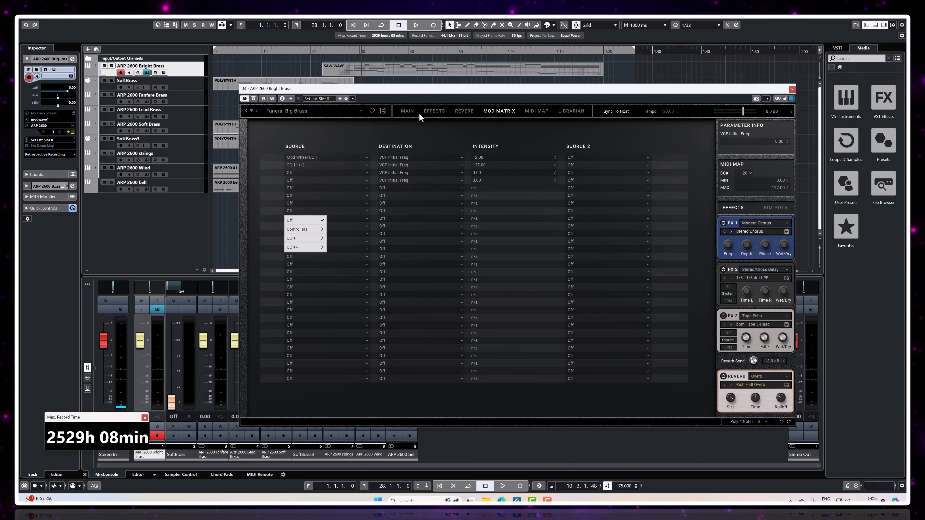
pyautogui.click(407, 112)
# Step: Move the synth window clear of the timeline, solo the Bright Brass track, and audition it twice from about bar 8
pyautogui.moveTo(404, 91); pyautogui.dragTo(402, 132)
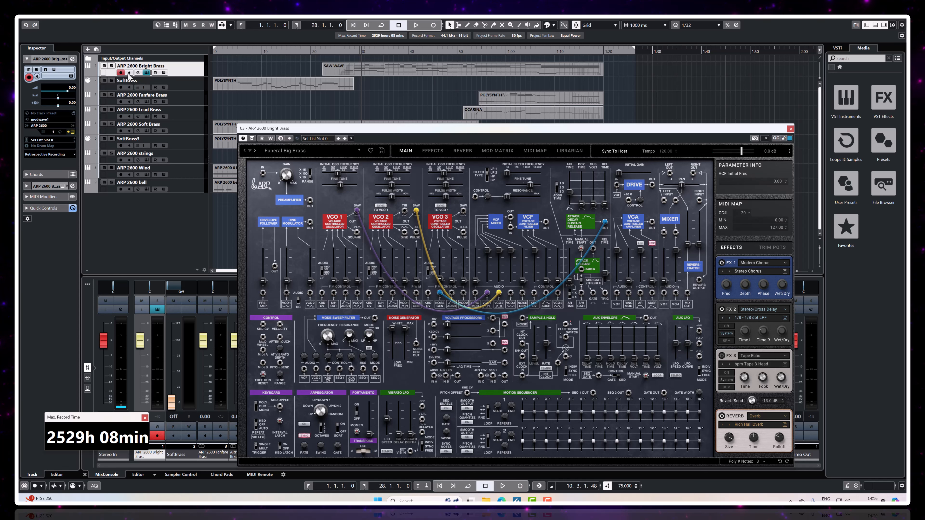
pyautogui.click(112, 66)
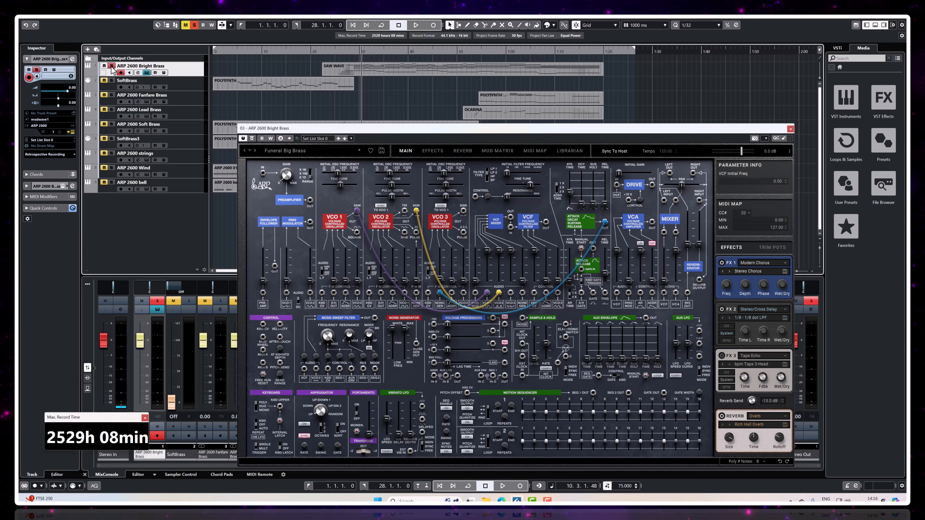
pyautogui.doubleClick(331, 51)
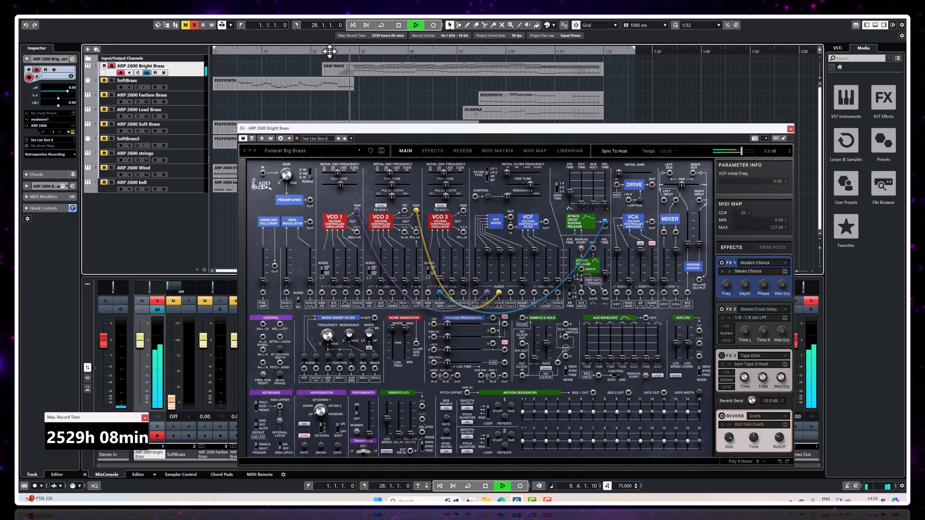
pyautogui.click(398, 26)
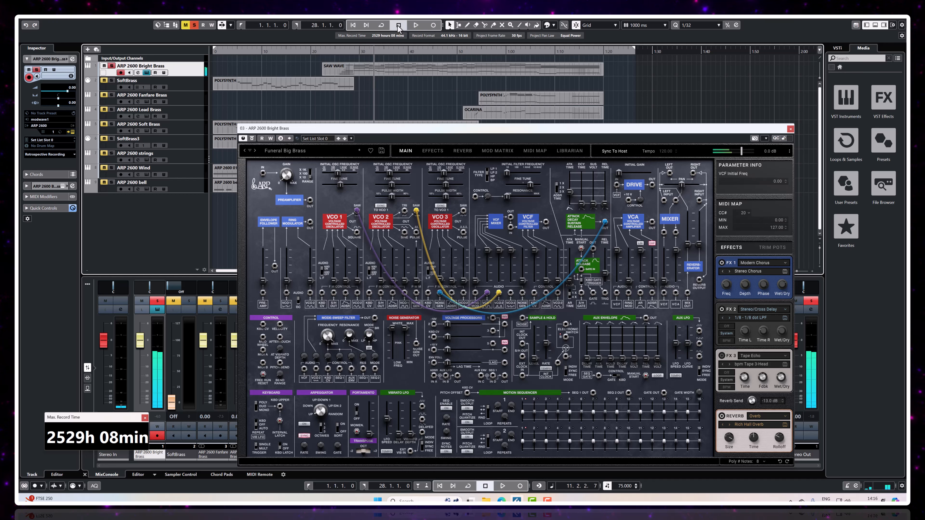
pyautogui.doubleClick(336, 50)
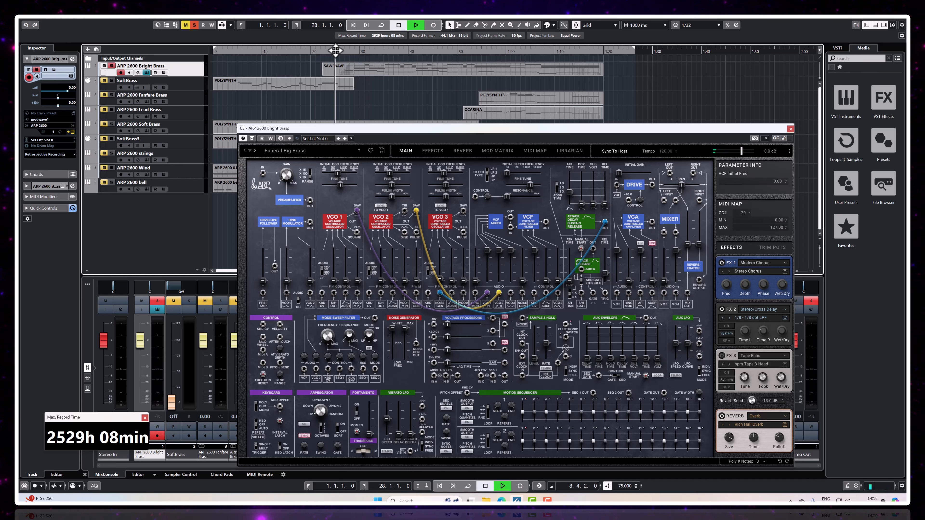
pyautogui.click(398, 27)
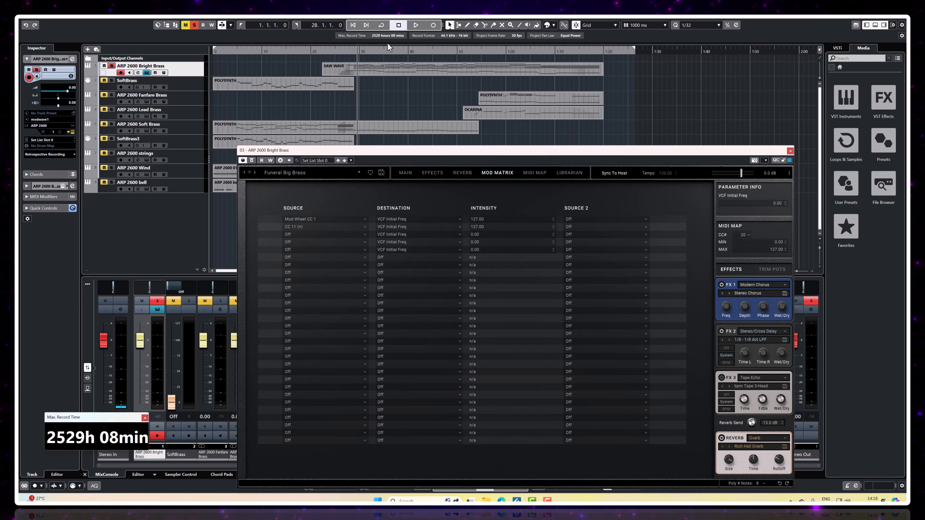
# Step: Audition the soloed Bright Brass with the modulation matrix open, stop playback, and move the synth window down to uncover the lower tracks
pyautogui.click(417, 25)
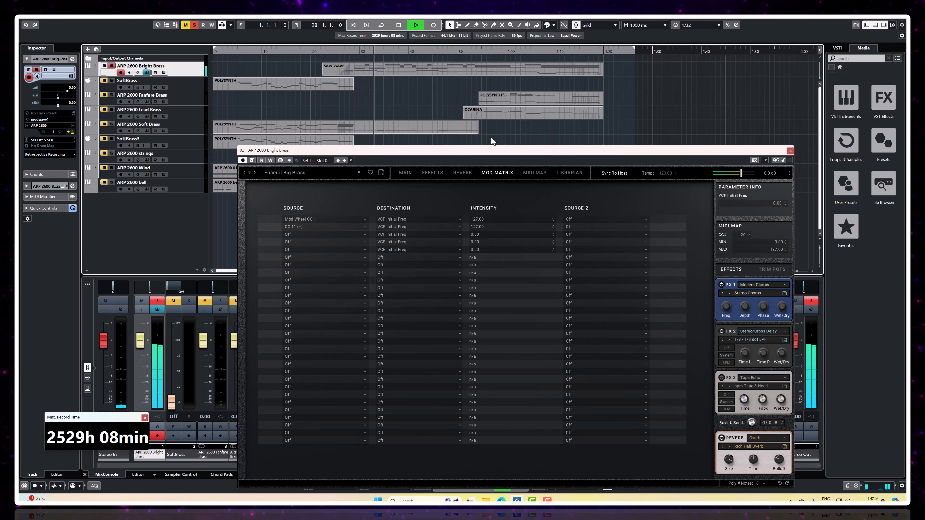
pyautogui.click(398, 25)
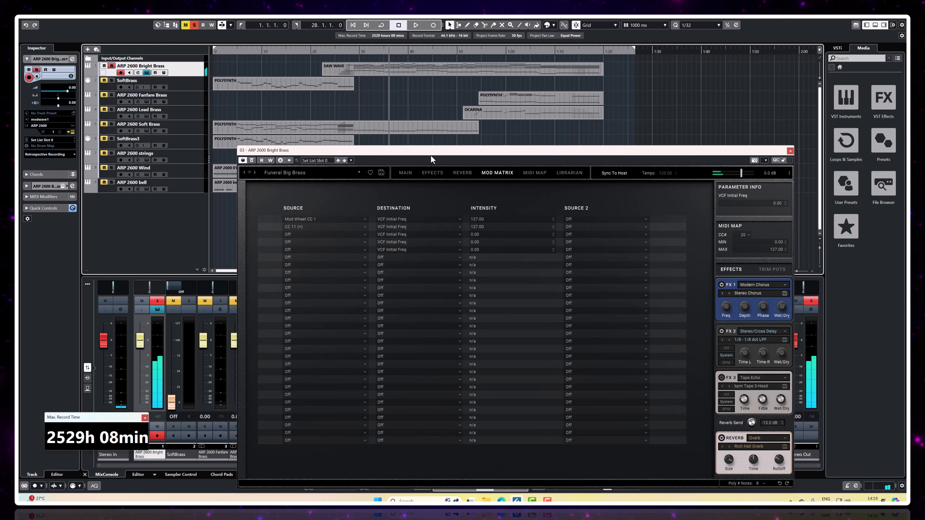
pyautogui.moveTo(427, 155); pyautogui.dragTo(435, 205)
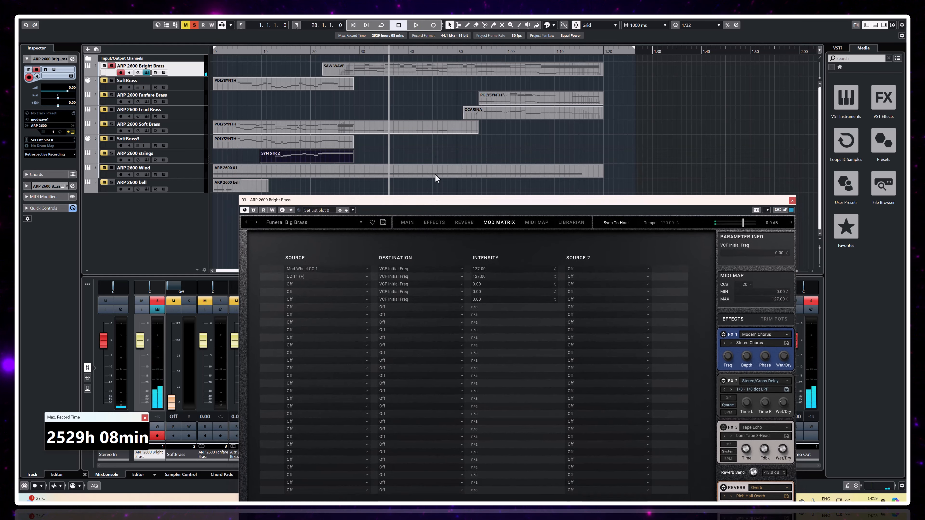
# Step: Switch the solo from Bright Brass to ARP 2600 Lead Brass, audition it from about 0:51, and close the Bright Brass synth window
pyautogui.click(112, 67)
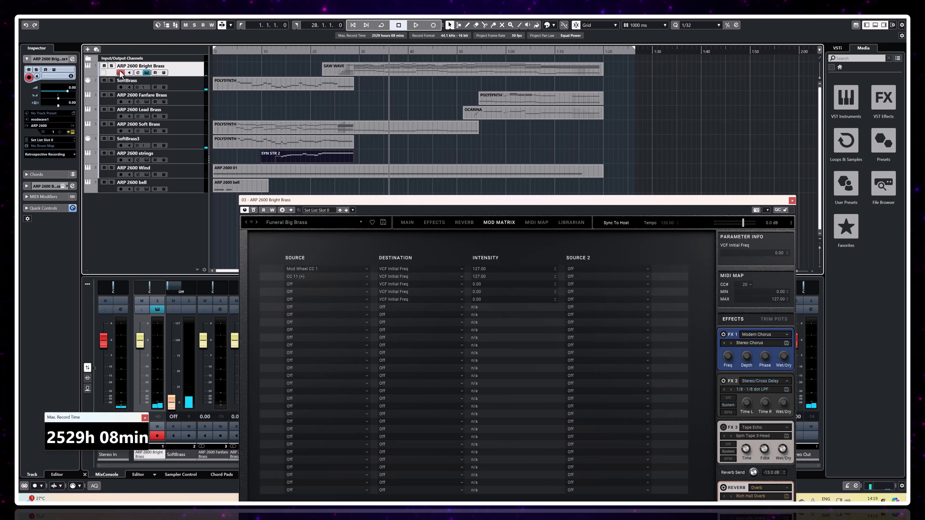
pyautogui.click(460, 51)
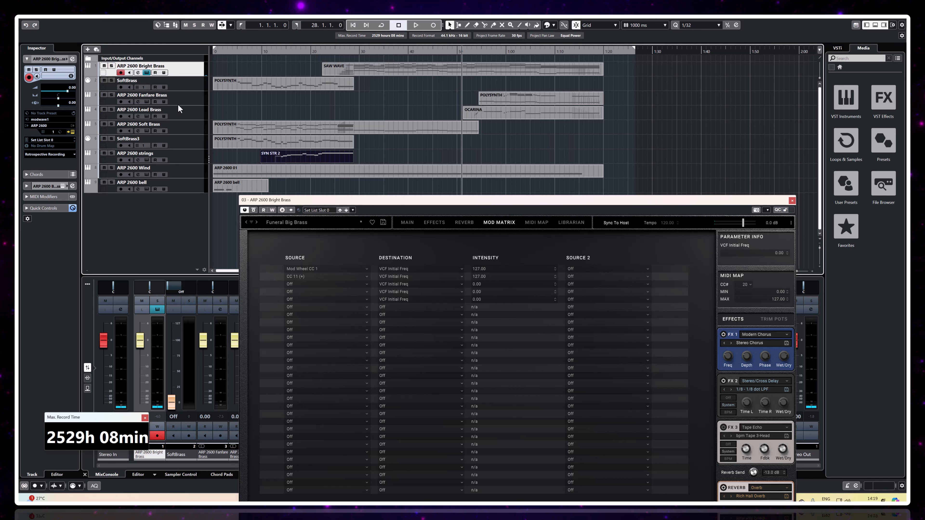
pyautogui.click(111, 109)
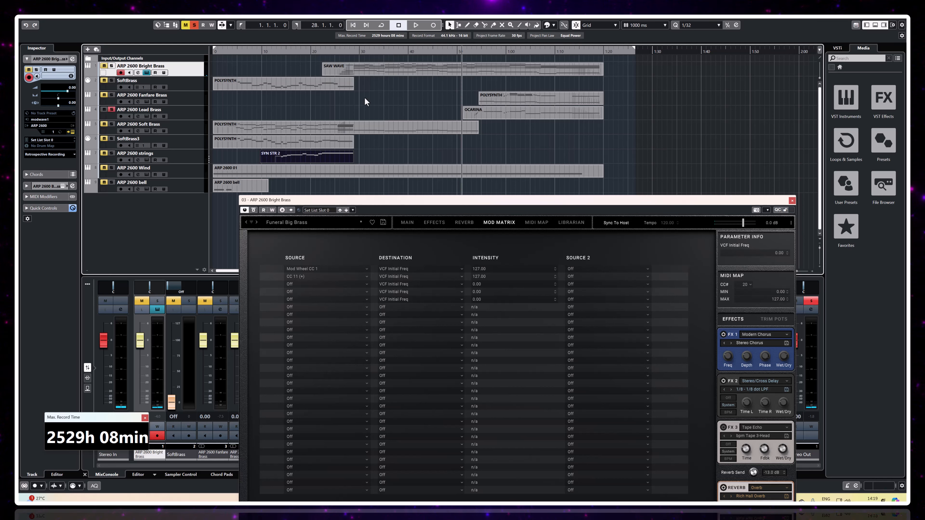
pyautogui.click(414, 27)
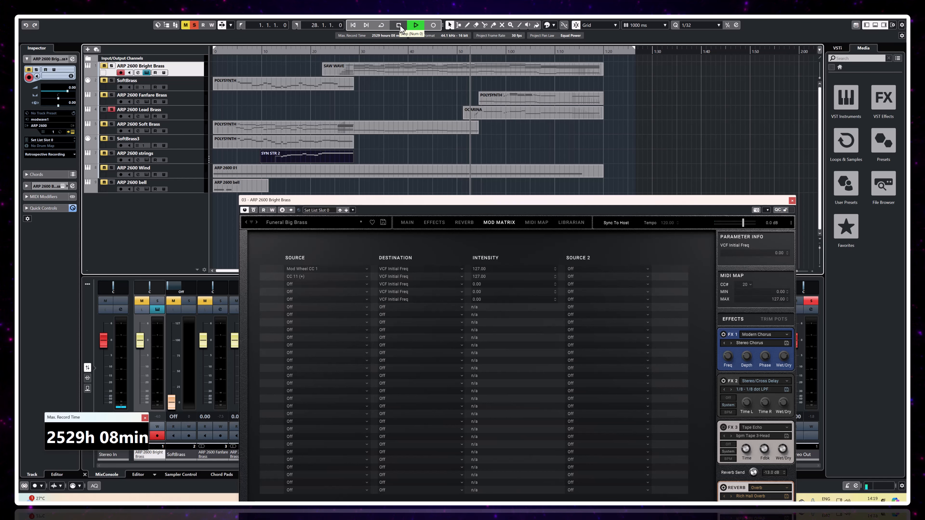
pyautogui.click(792, 201)
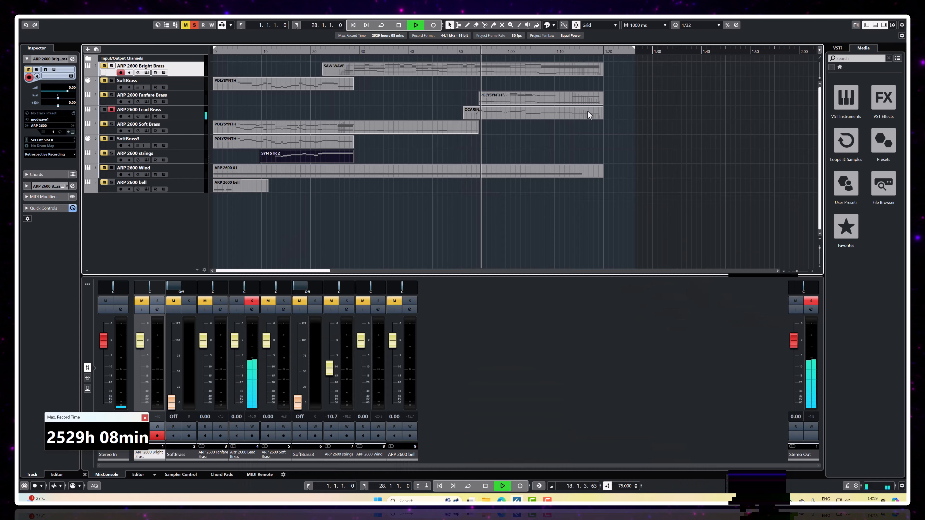
pyautogui.click(399, 25)
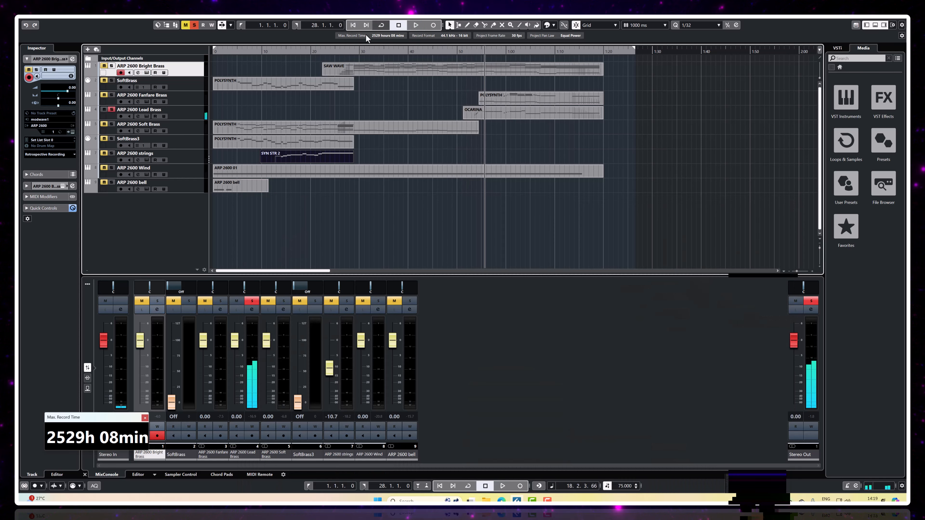
# Step: Open the Lead Brass track's Funeral Fanfare Lead patch, audition it from about 0:50, and examine its filter and vibrato LFO patching
pyautogui.click(144, 117)
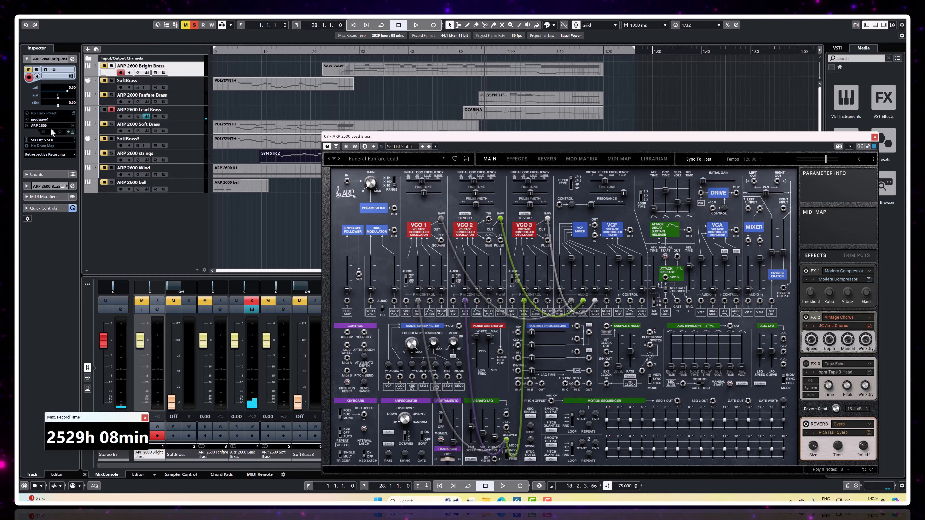
pyautogui.click(456, 51)
pyautogui.press('space')
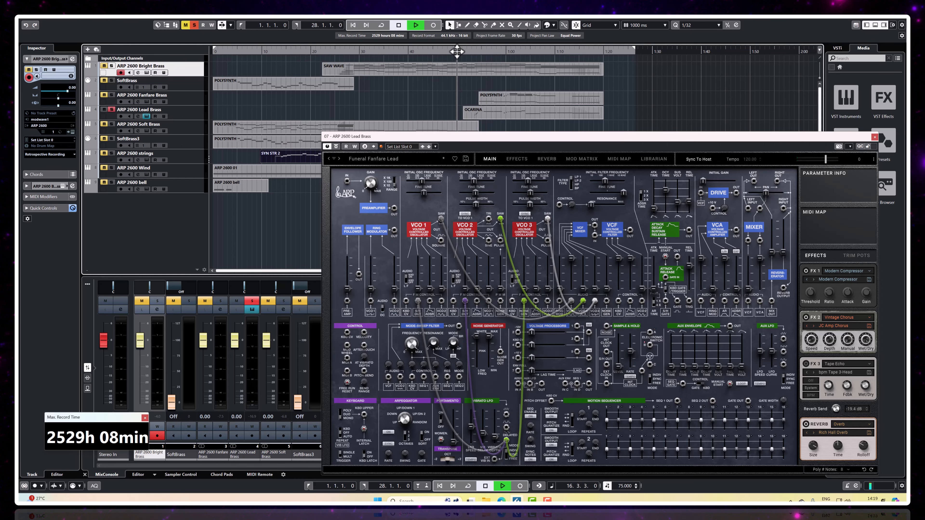
pyautogui.click(399, 25)
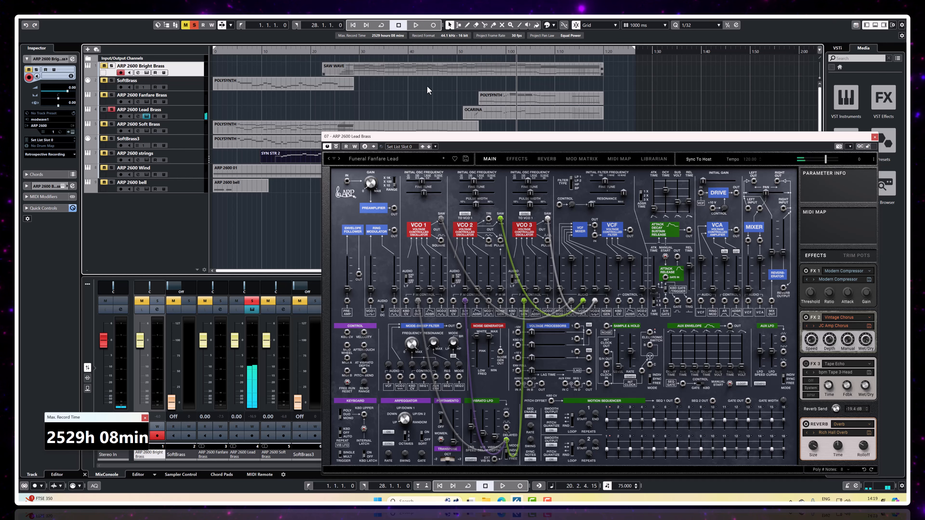
pyautogui.moveTo(429, 137); pyautogui.dragTo(393, 66)
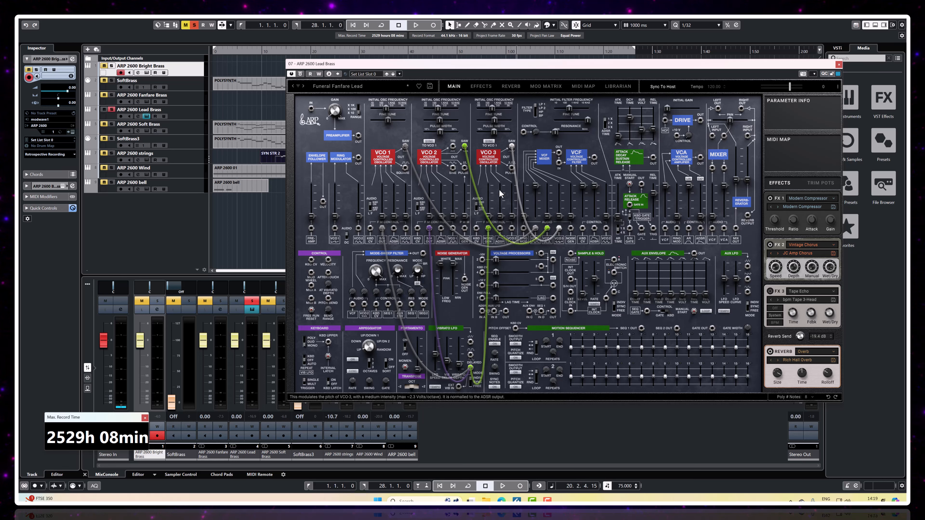
pyautogui.moveTo(534, 187)
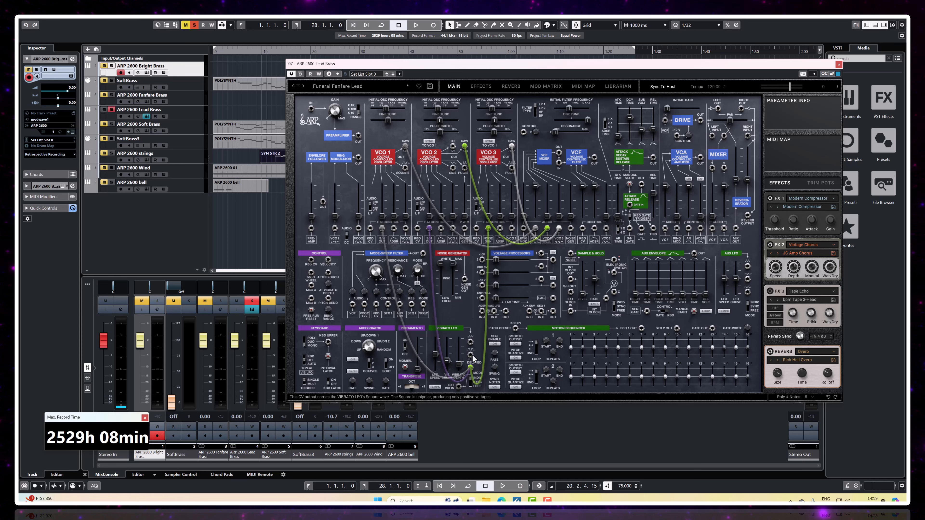
pyautogui.moveTo(472, 368)
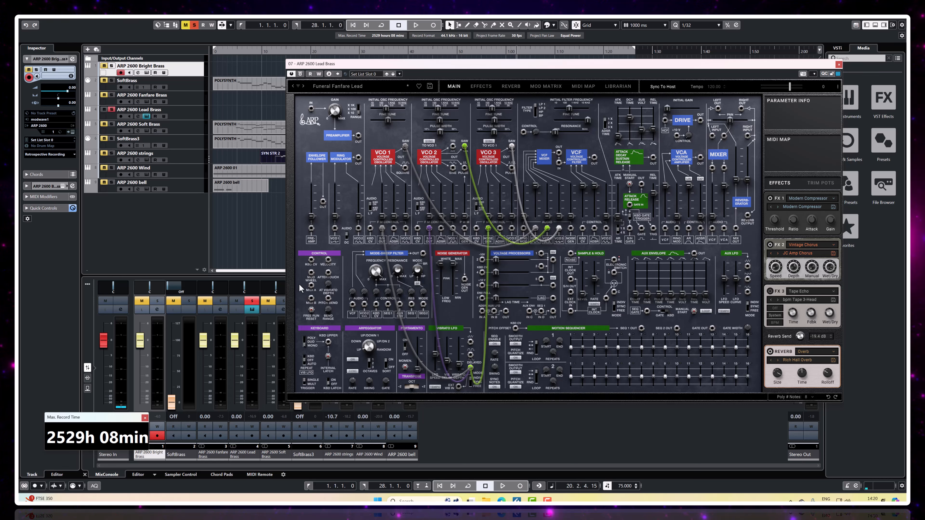
pyautogui.click(179, 111)
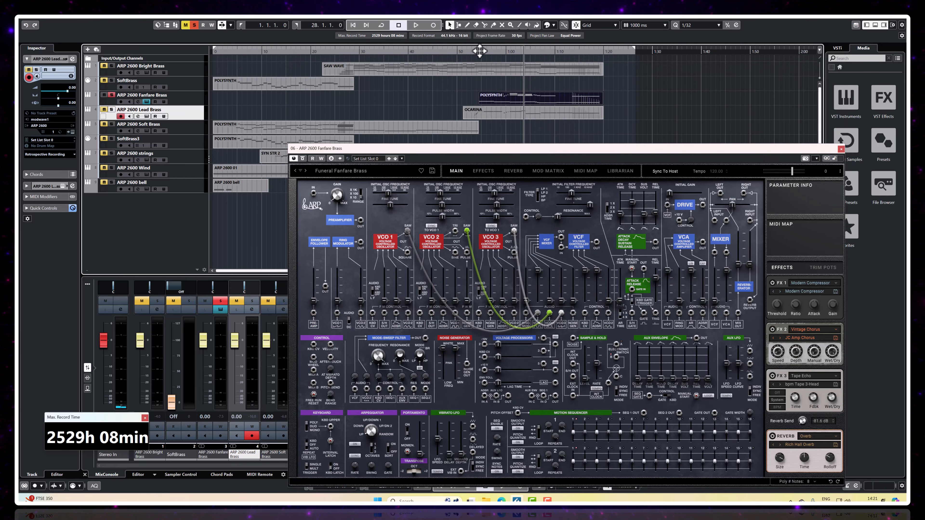
# Step: Audition the soloed Fanfare Brass track from about 0:54 and examine the filter controls of its Funeral Fanfare Brass patch
pyautogui.click(475, 51)
pyautogui.press('space')
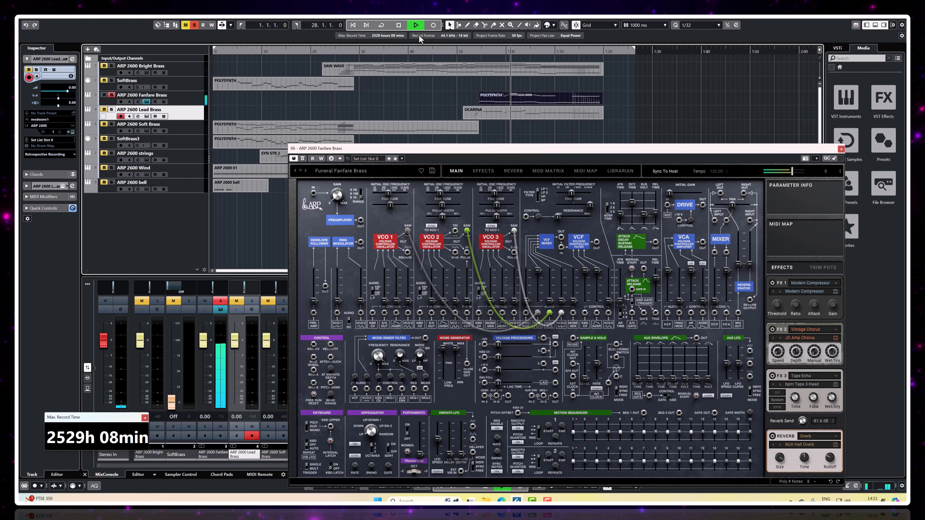
pyautogui.click(398, 26)
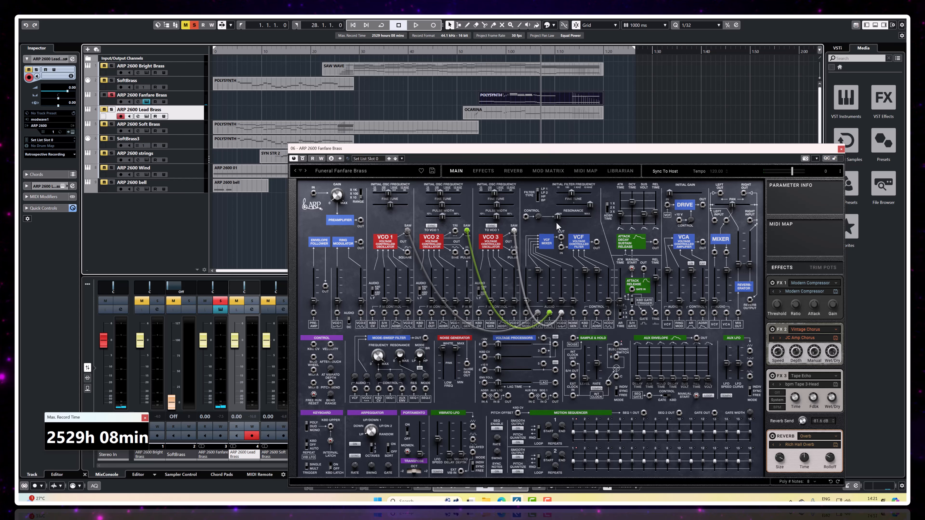
pyautogui.moveTo(597, 276)
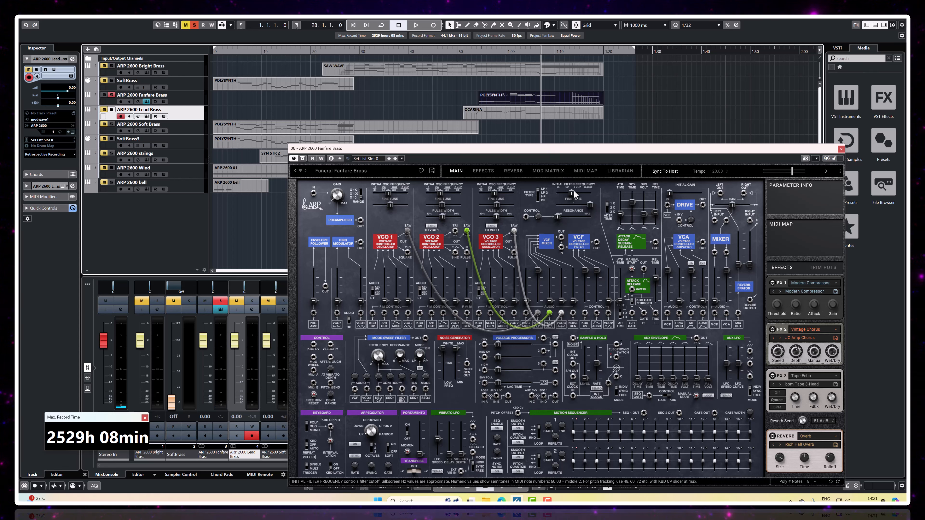
# Step: Add the ID-Funeral collection to the librarian filter, load the Funeral Soft Brass performance on Fanfare Brass, and return to the main panel
pyautogui.click(615, 172)
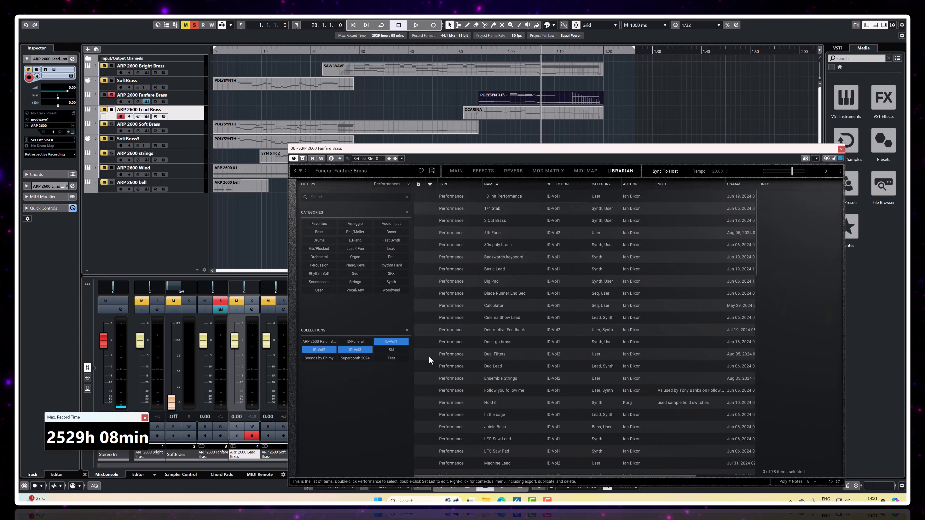
pyautogui.click(359, 343)
pyautogui.scroll(-1, 498, 396)
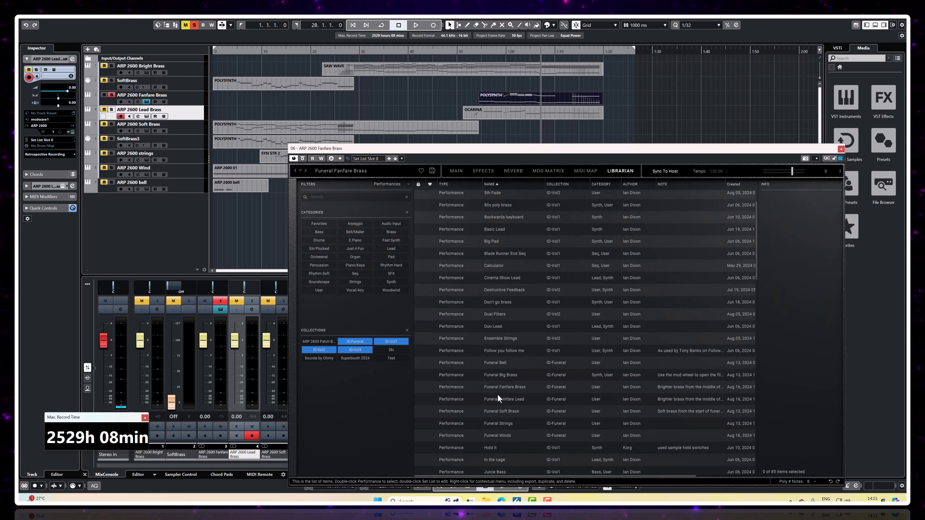
pyautogui.doubleClick(506, 412)
pyautogui.click(451, 174)
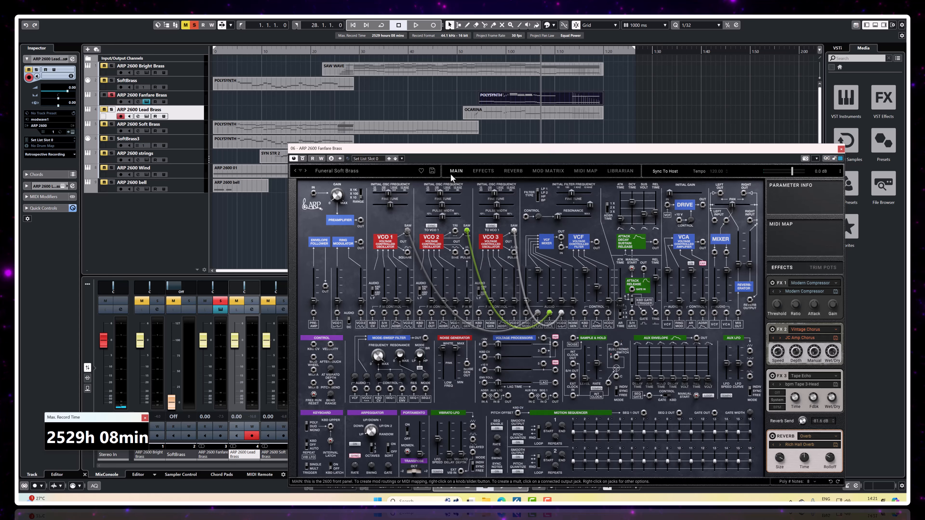
# Step: Audition Funeral Soft Brass from about 0:54 while raising the VCF's second cutoff modulation amount to 84.22
pyautogui.click(479, 51)
pyautogui.click(415, 25)
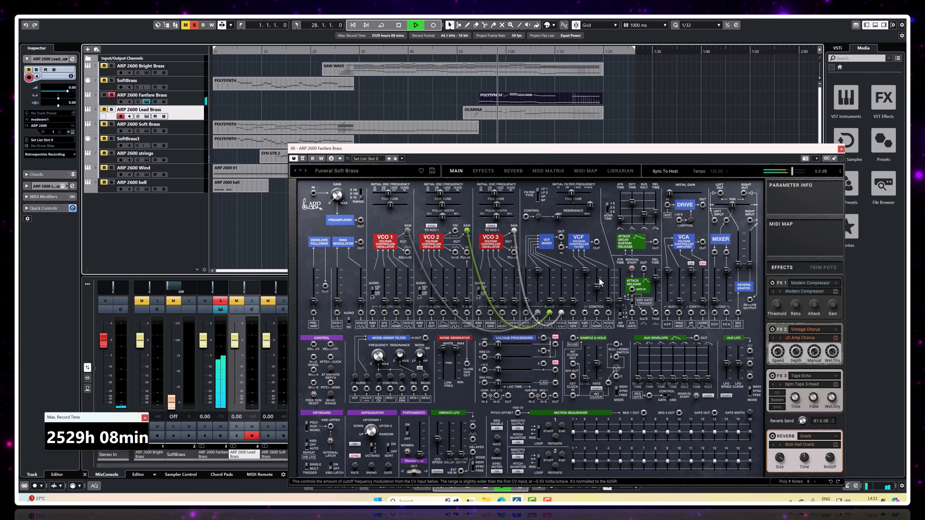
pyautogui.moveTo(597, 286); pyautogui.dragTo(597, 275)
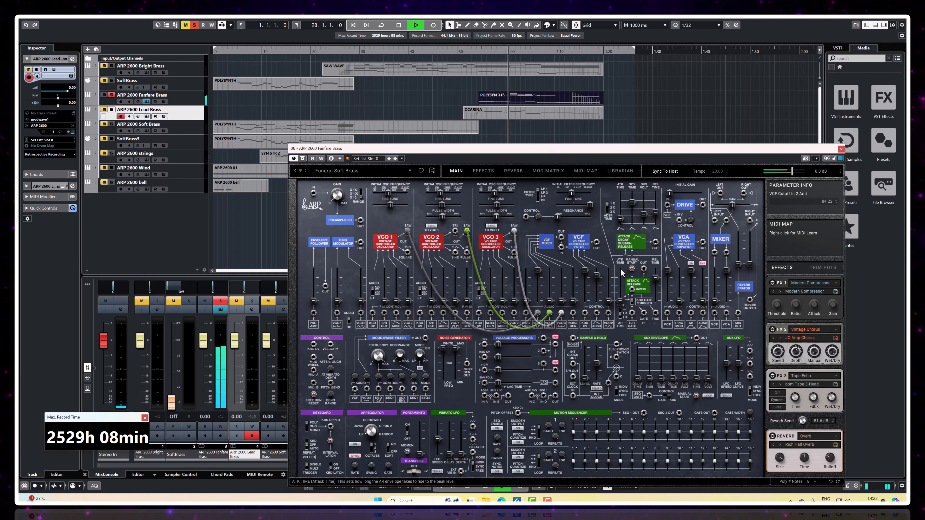
pyautogui.click(399, 26)
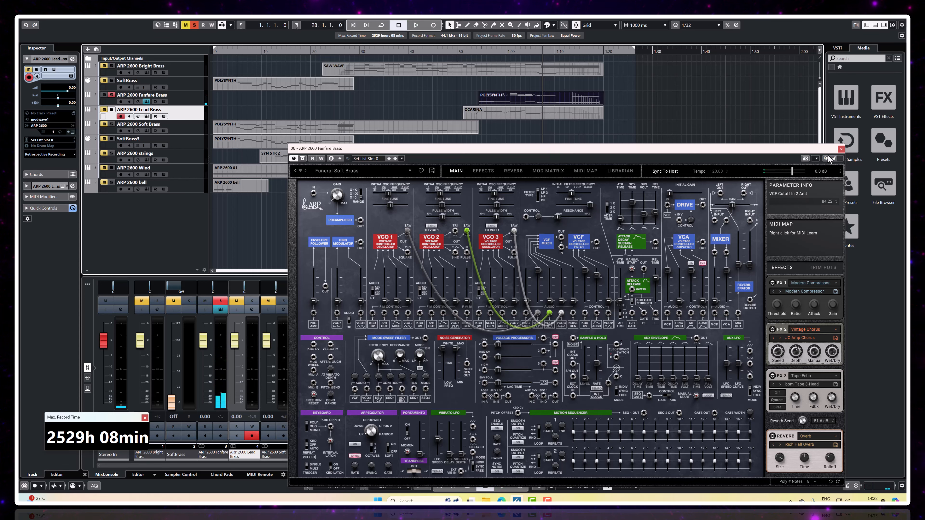
# Step: Move the synth window below the tracks, play from about 0:54, and clear the Fanfare Brass solo to hear the full arrangement
pyautogui.moveTo(792, 150); pyautogui.dragTo(706, 258)
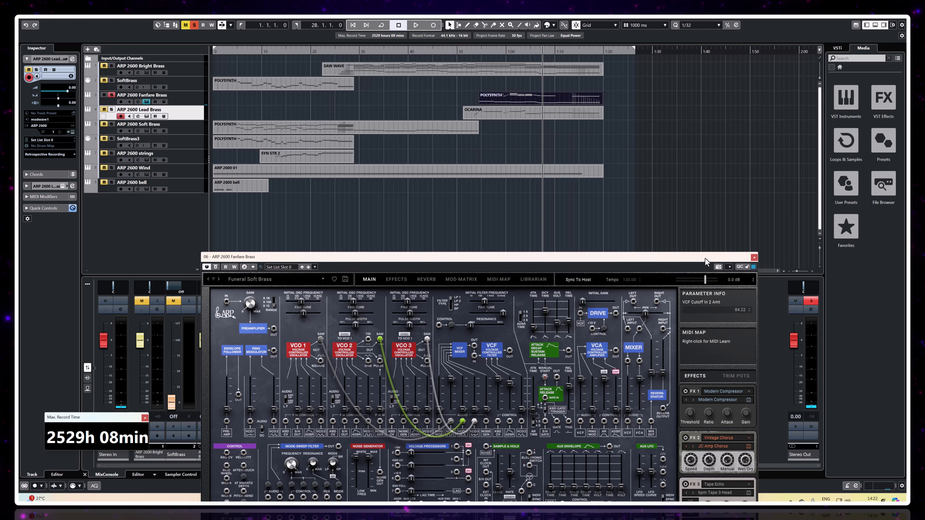
pyautogui.click(476, 51)
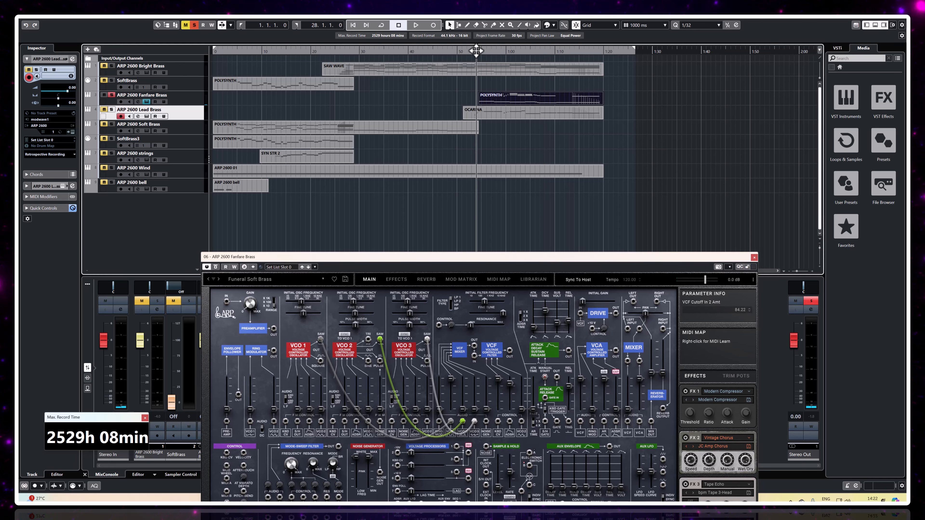
pyautogui.press('space')
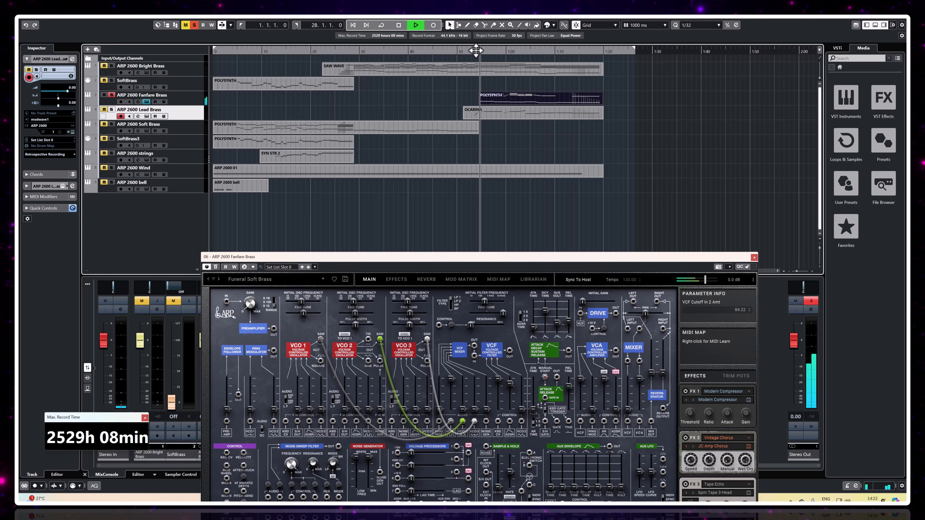
pyautogui.click(111, 96)
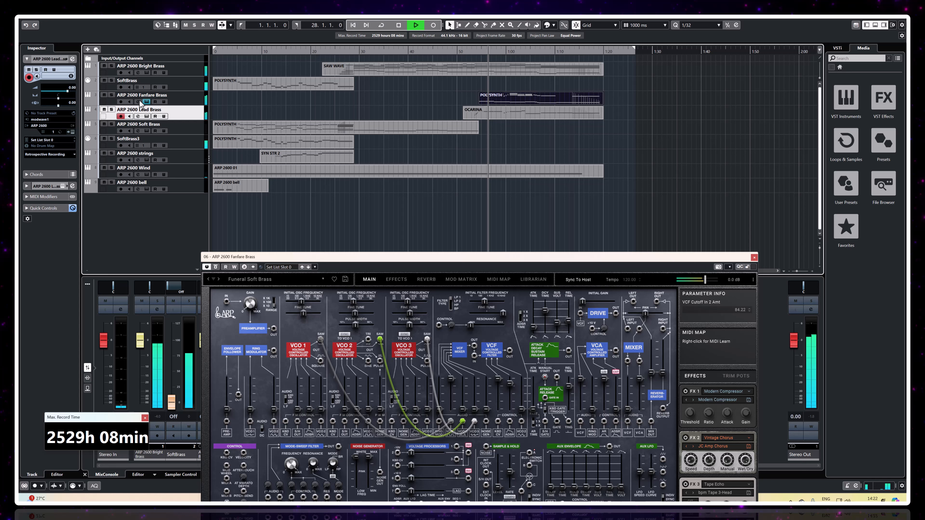
pyautogui.click(398, 25)
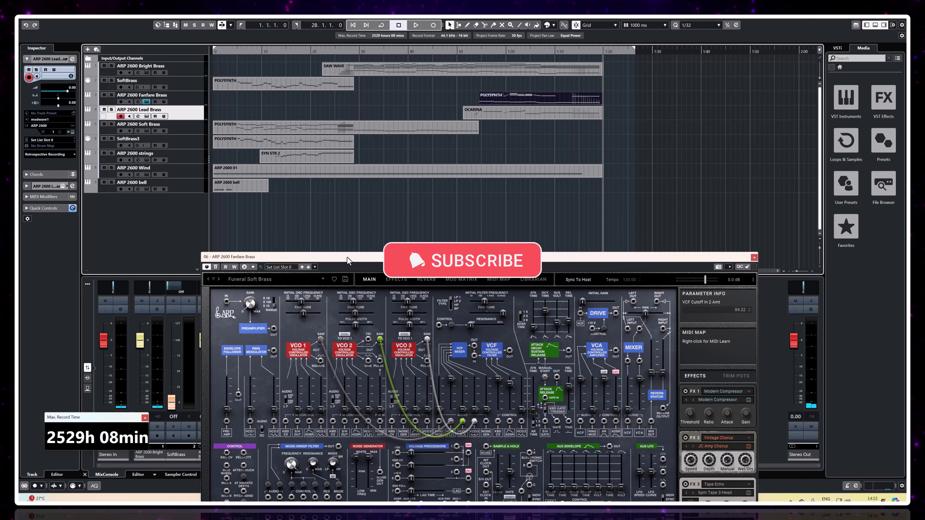
# Step: Move the synth window back up and filter its librarian to only the ID-Funeral collection by excluding ID-Vol1, ID-Vol2 and ID-Vol3
pyautogui.moveTo(346, 258); pyautogui.dragTo(377, 104)
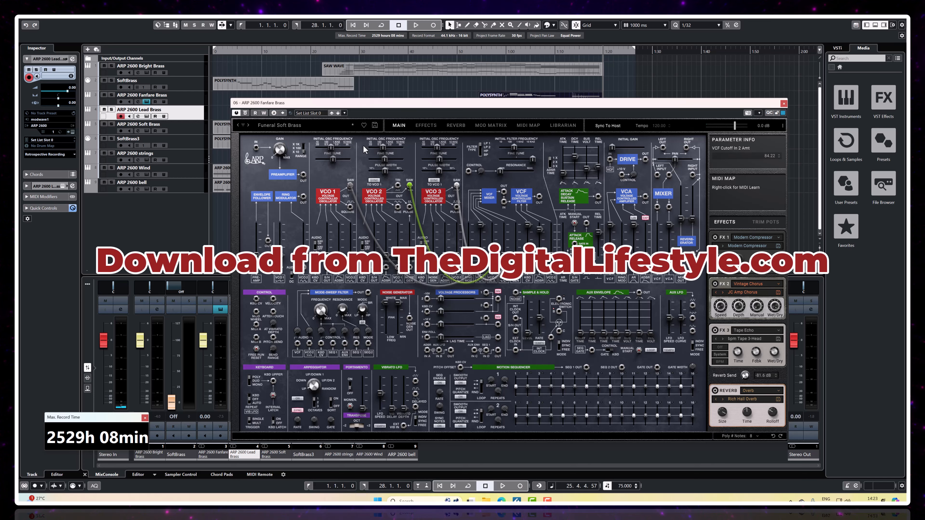
pyautogui.click(563, 125)
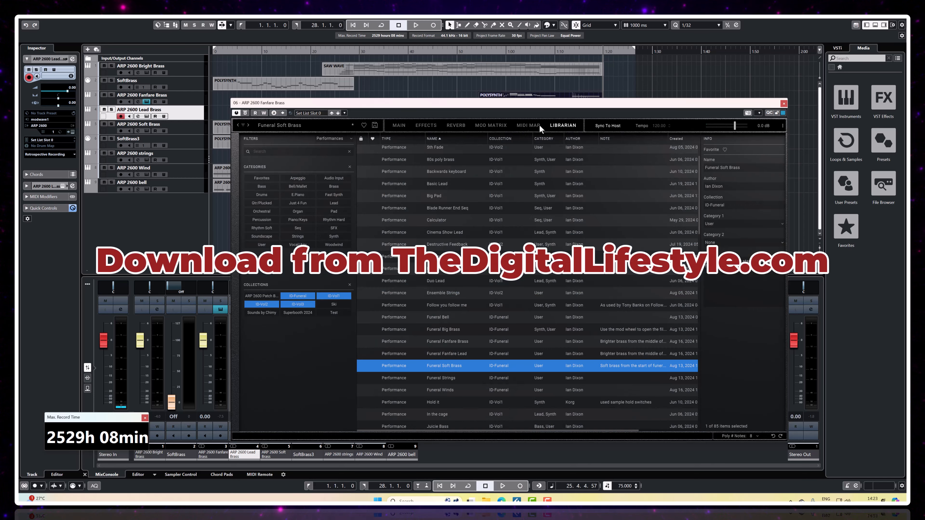
pyautogui.click(322, 297)
pyautogui.click(305, 303)
pyautogui.click(269, 304)
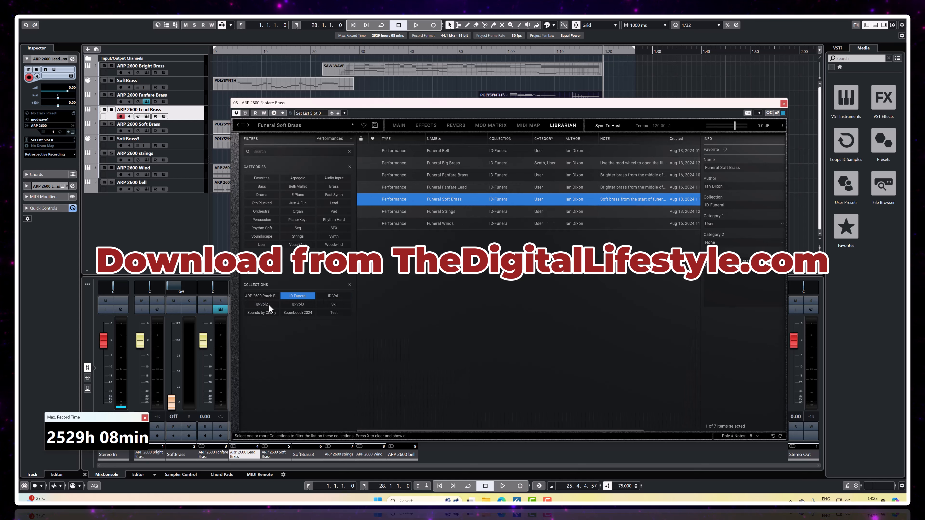